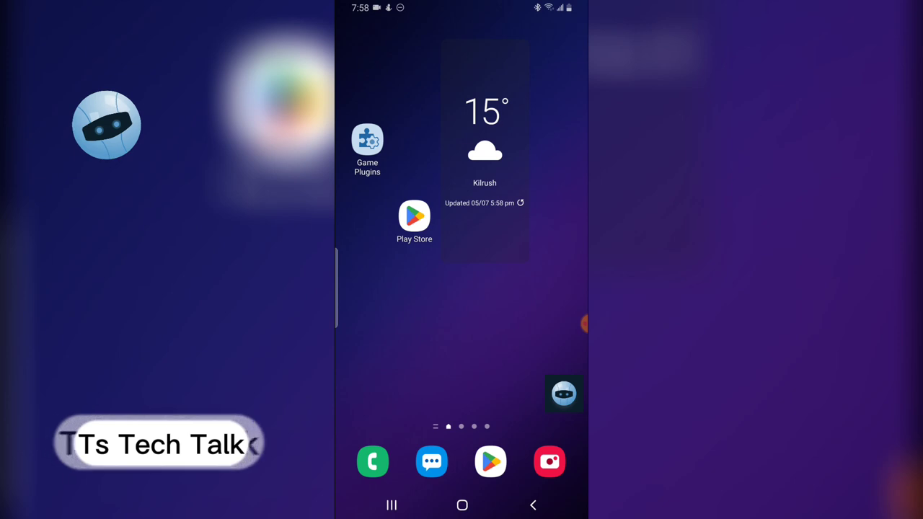
- Search the Play Store for 'threads from Instagram'
click(490, 462)
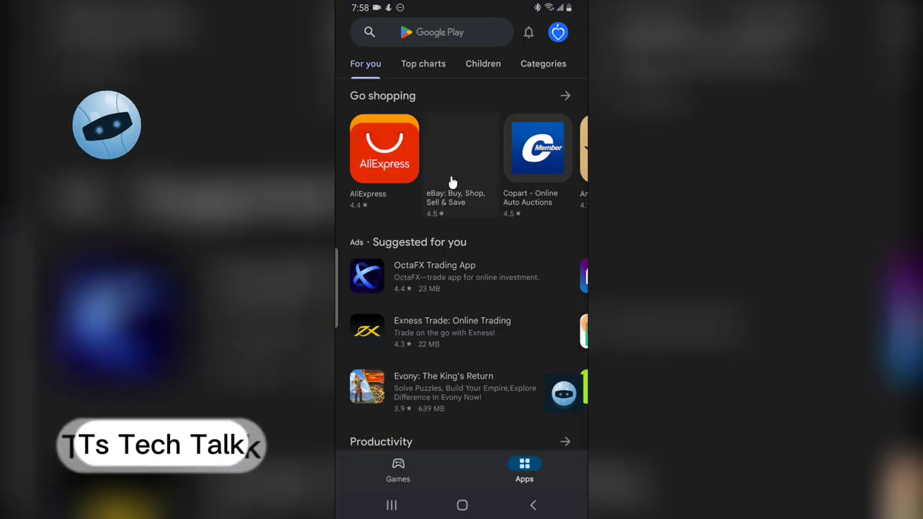
click(458, 33)
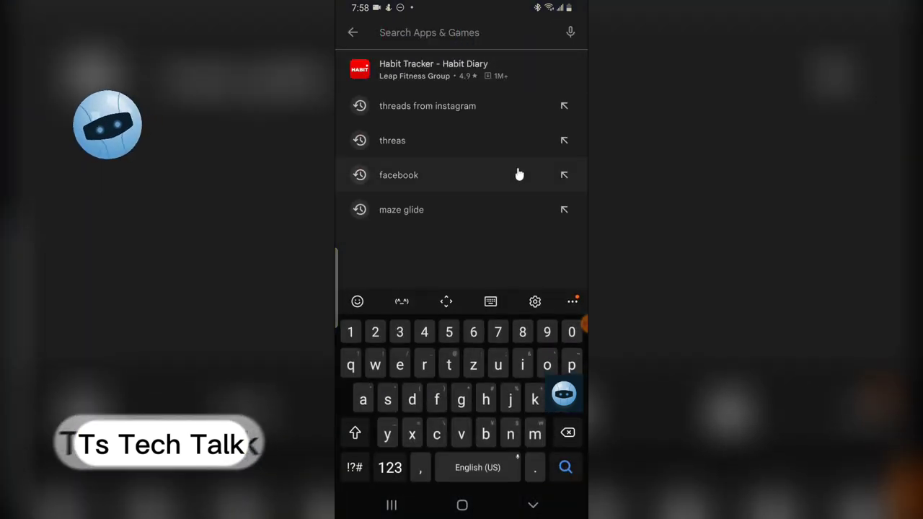
click(456, 371)
click(484, 401)
click(423, 367)
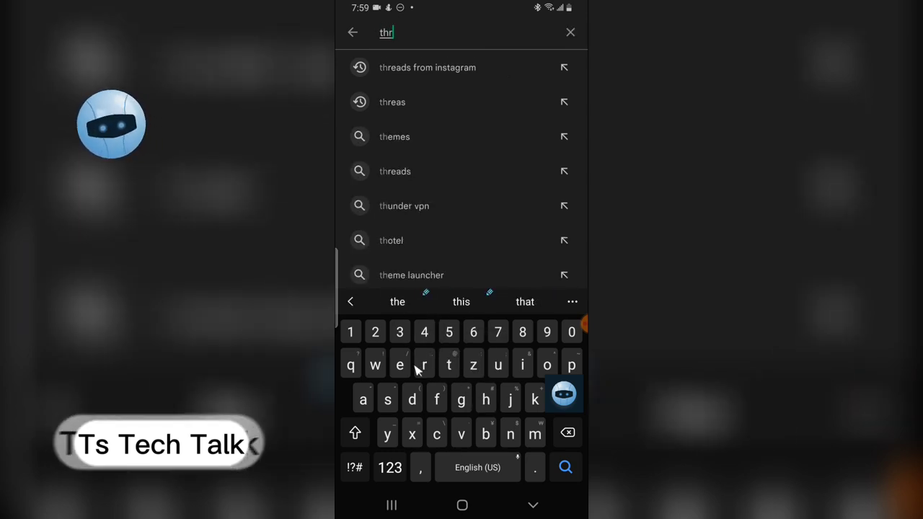
click(399, 366)
click(363, 400)
click(411, 400)
click(388, 403)
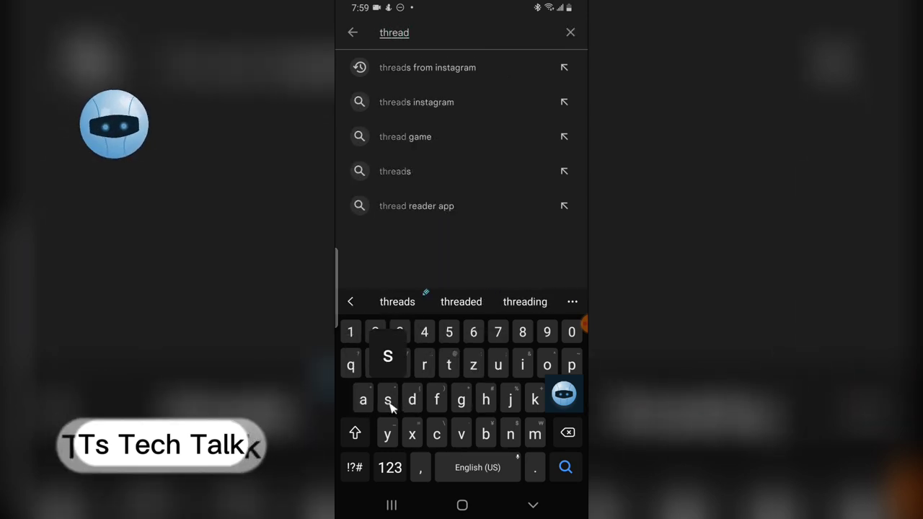
click(471, 473)
click(437, 401)
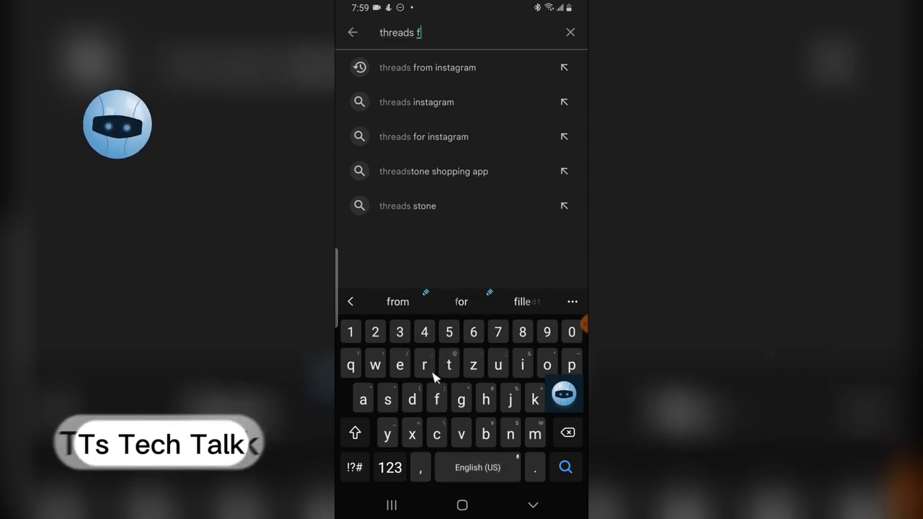
click(424, 365)
click(547, 366)
click(535, 434)
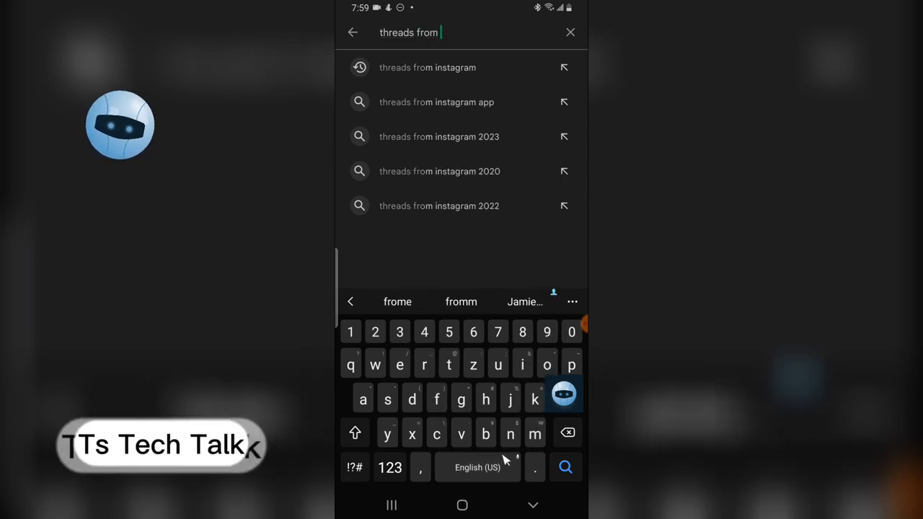
click(504, 465)
click(522, 365)
click(511, 434)
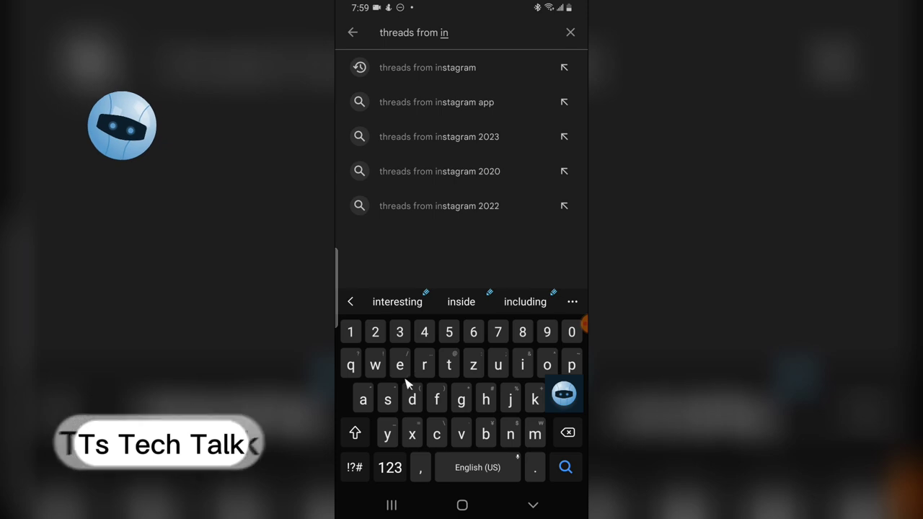
click(388, 400)
click(449, 366)
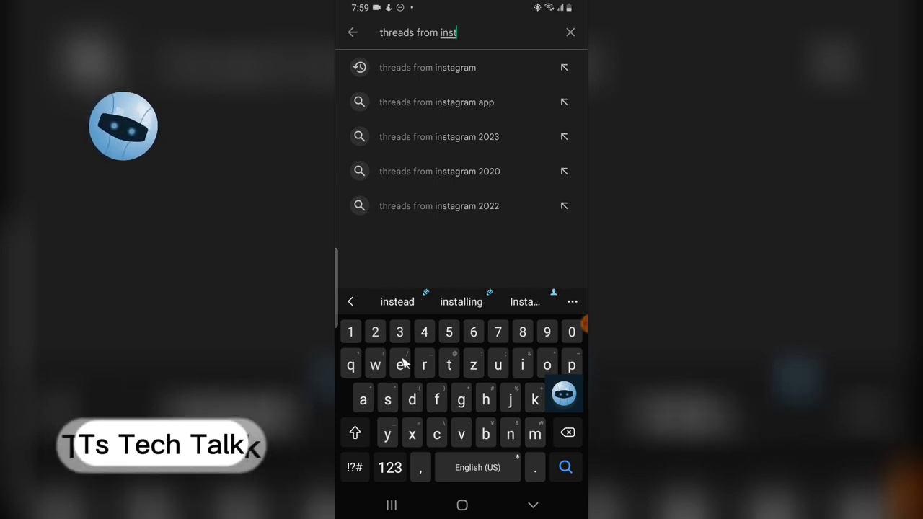
click(363, 400)
click(460, 401)
click(398, 301)
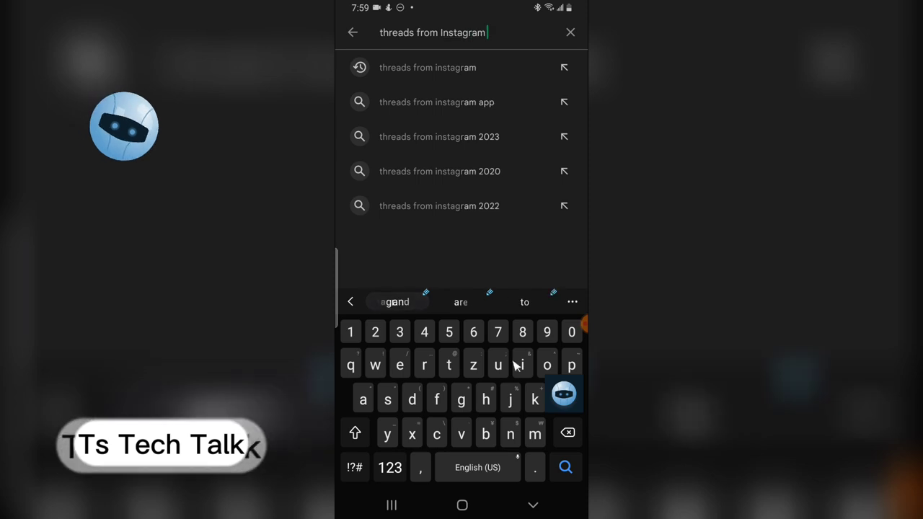
click(566, 467)
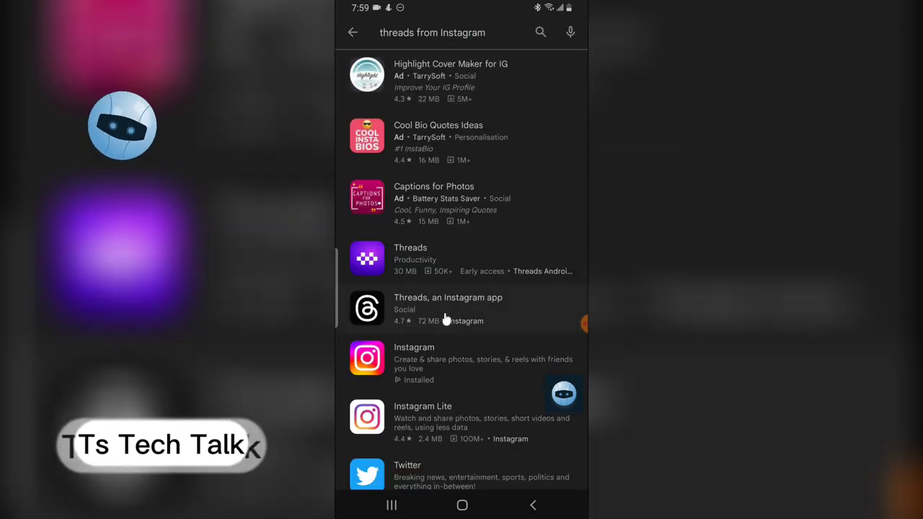
- Start installing Threads, an Instagram app, then launch Instagram from the app drawer
click(465, 317)
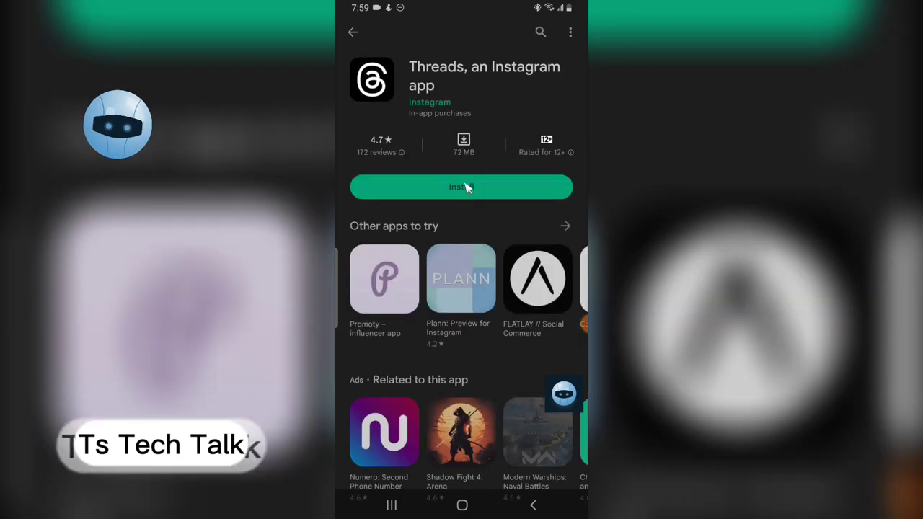
click(464, 188)
click(465, 505)
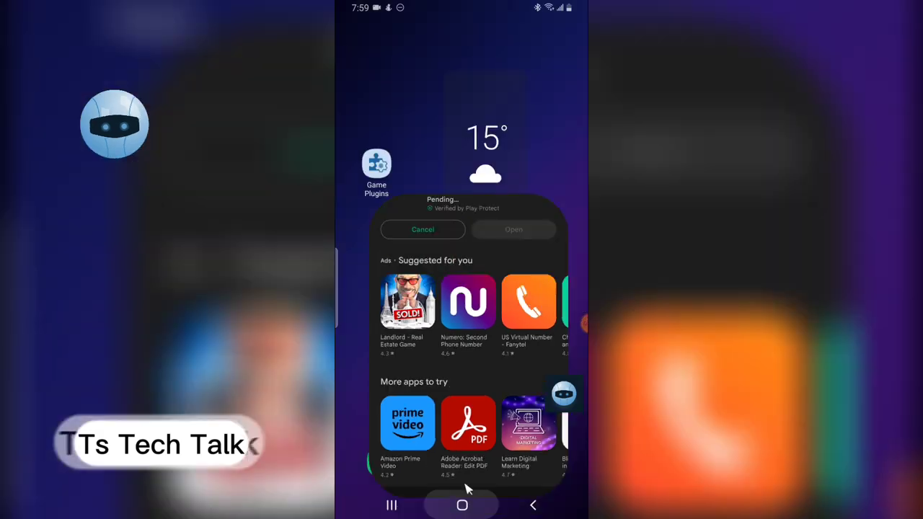
drag(513, 414, 540, 214)
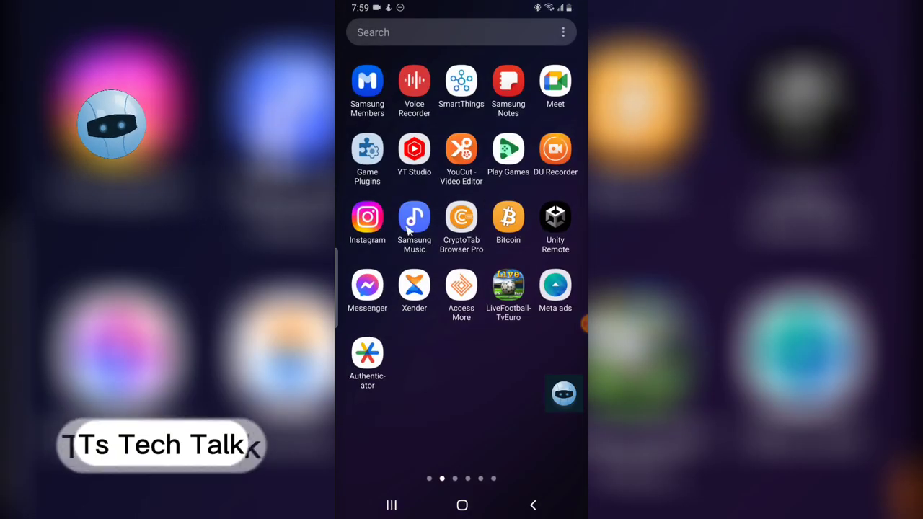
click(372, 217)
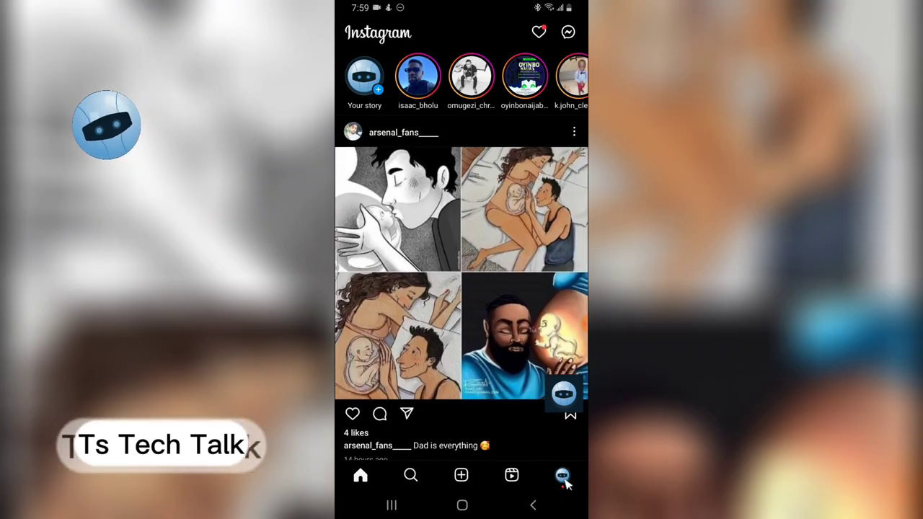
- Open the Threads invitation ticket from the Instagram profile's options menu
click(563, 477)
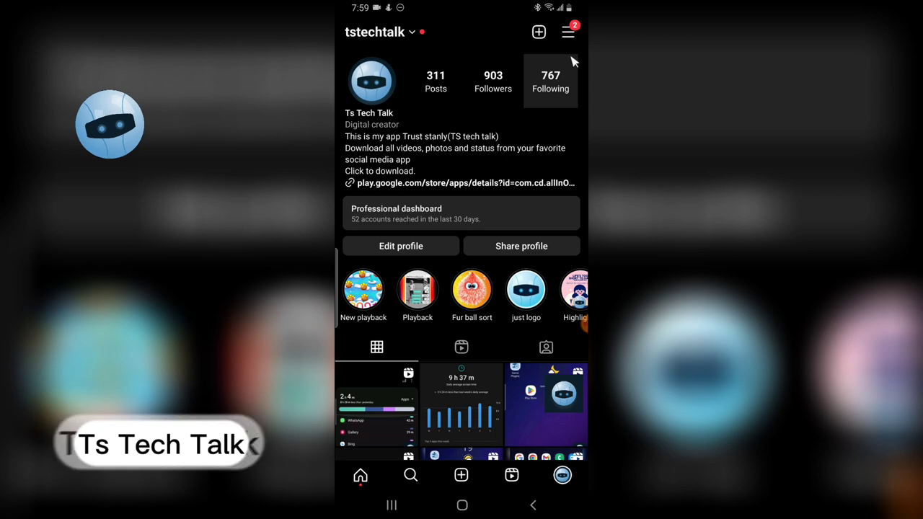
click(570, 34)
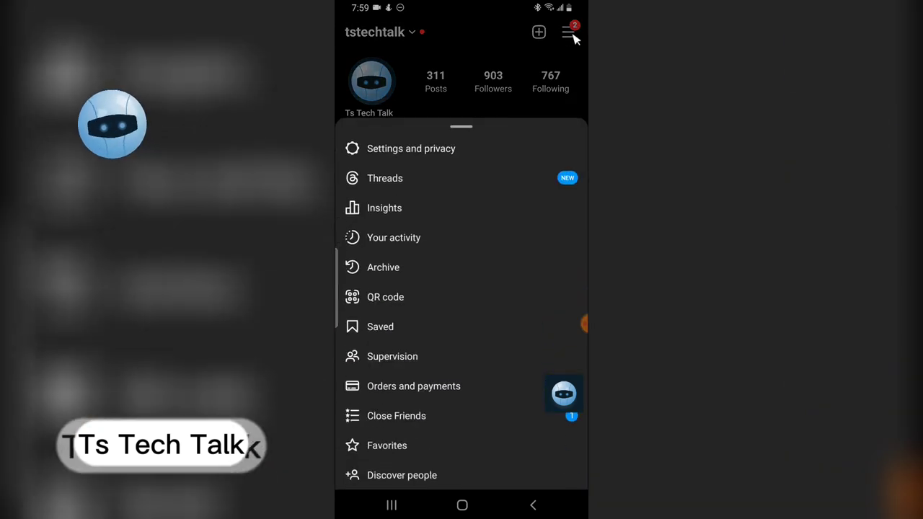
click(398, 180)
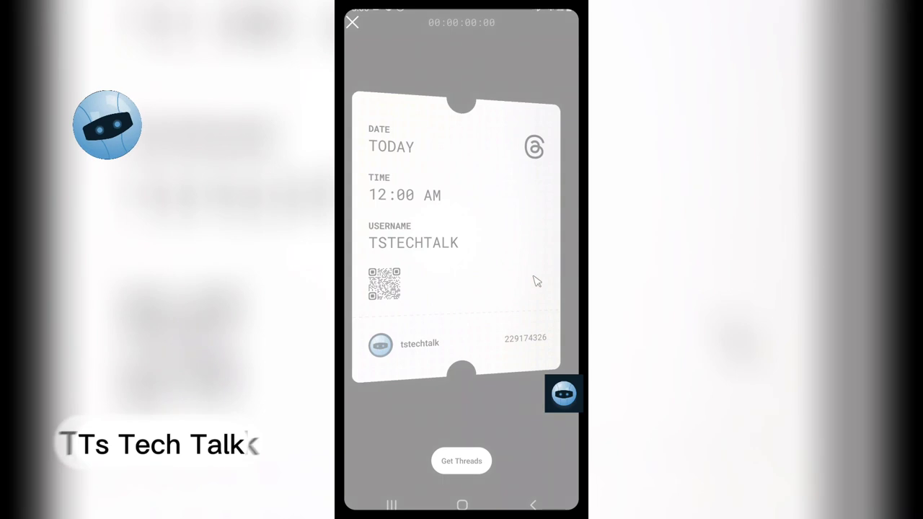
- Screenshot the Threads ticket, dismiss the Get Threads app choice, and close the ticket
key(Print)
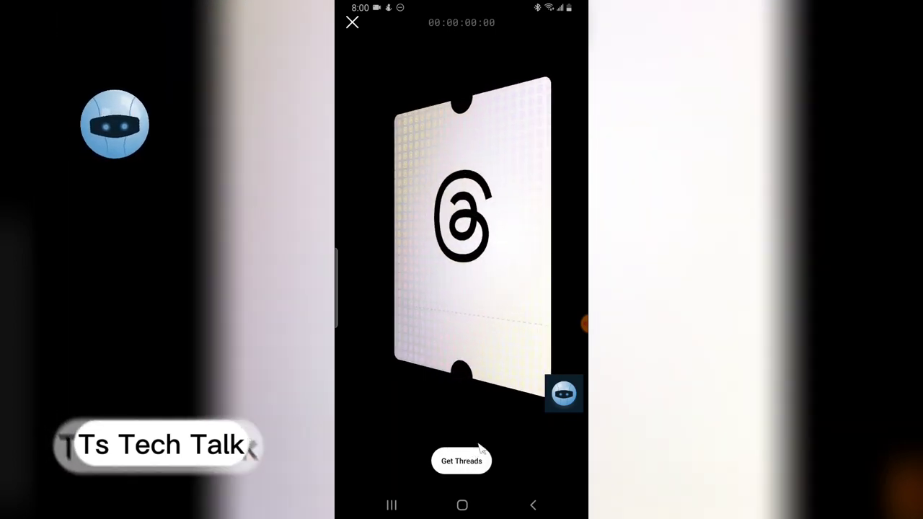
click(467, 462)
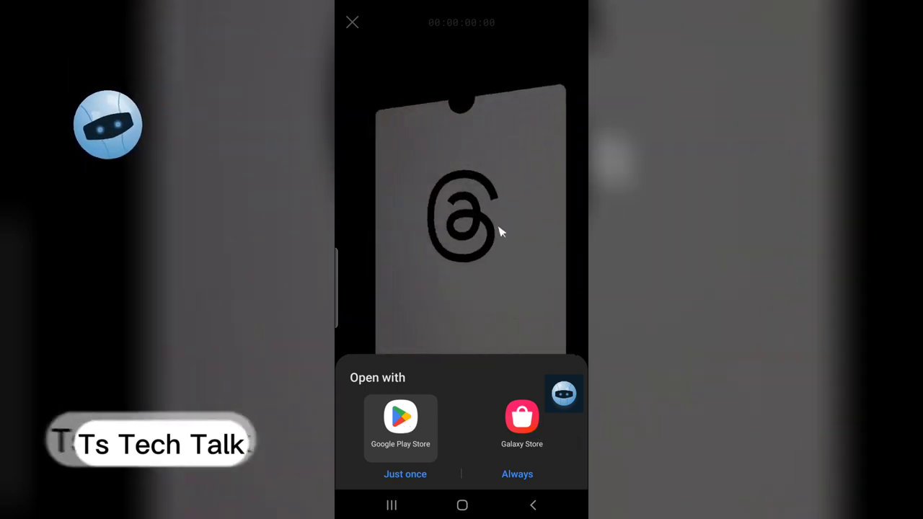
click(500, 231)
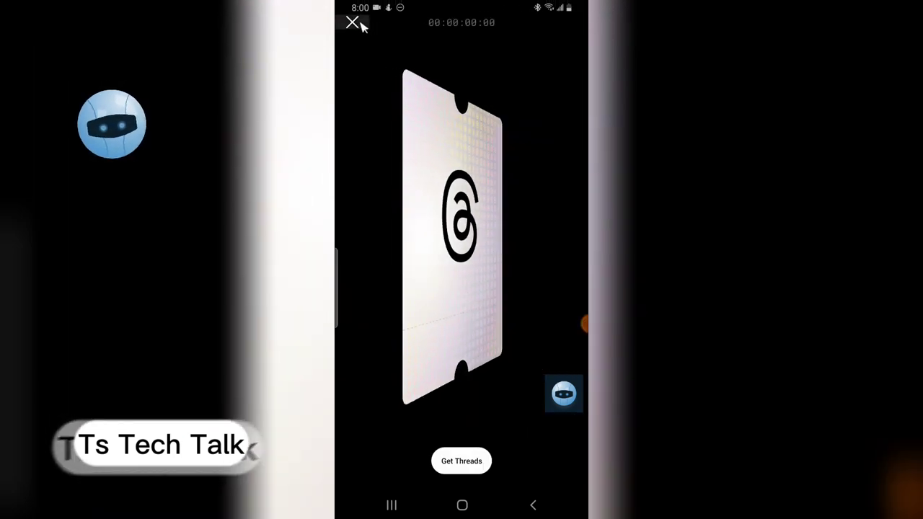
click(353, 22)
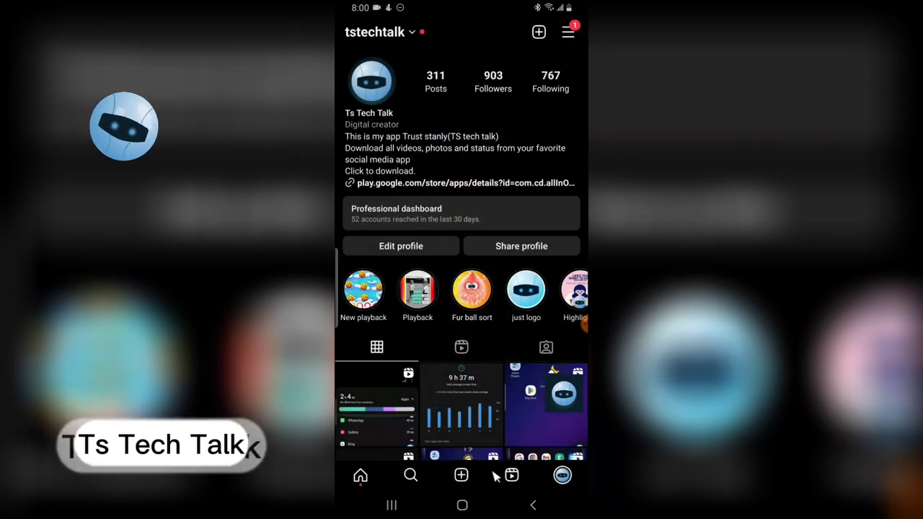
- Switch back to the Play Store's Threads listing through the recent apps
click(392, 505)
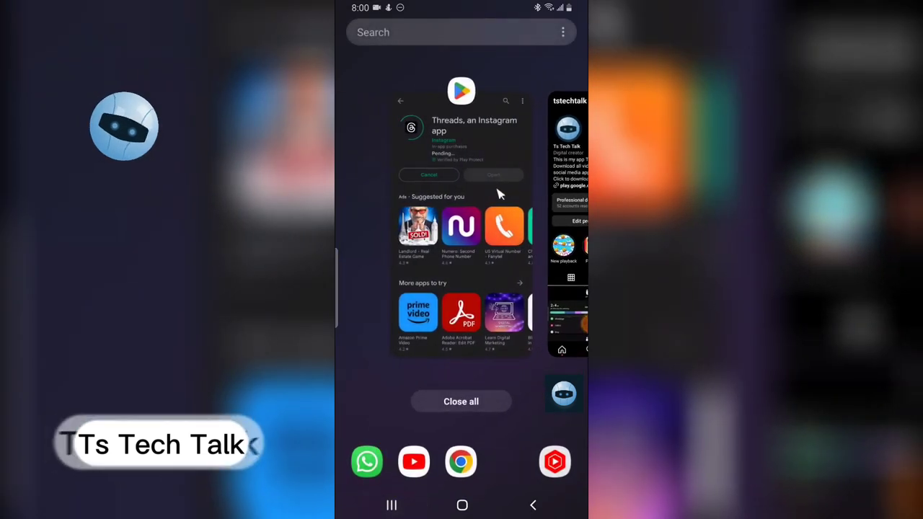
click(492, 204)
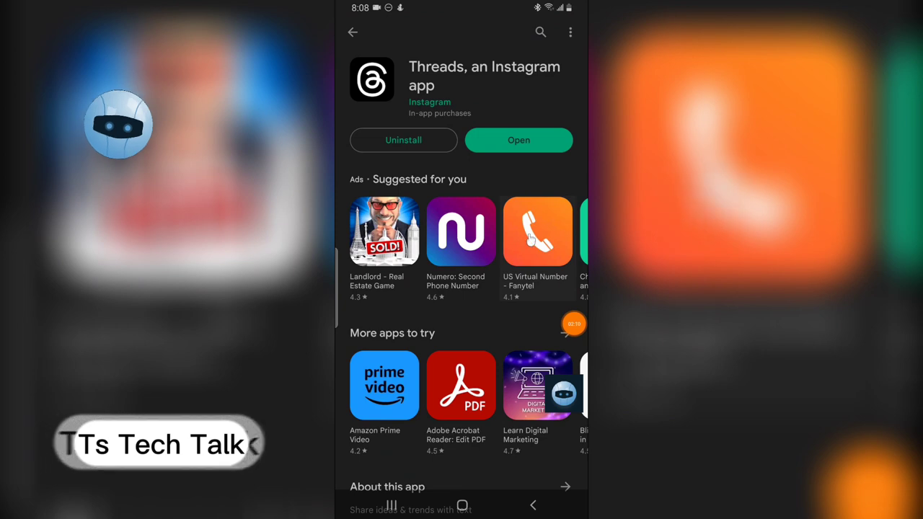
- Launch Threads and log in with the Instagram account to reach Profile customization
click(527, 147)
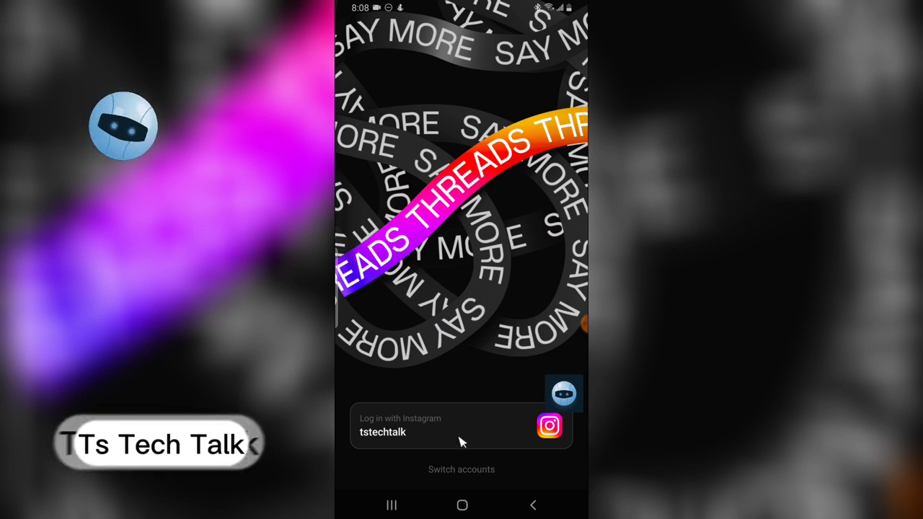
click(476, 439)
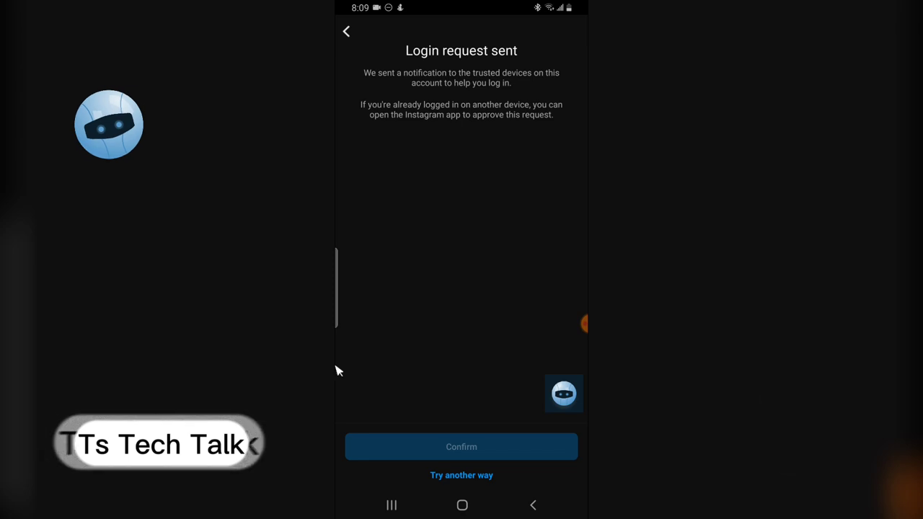
click(581, 324)
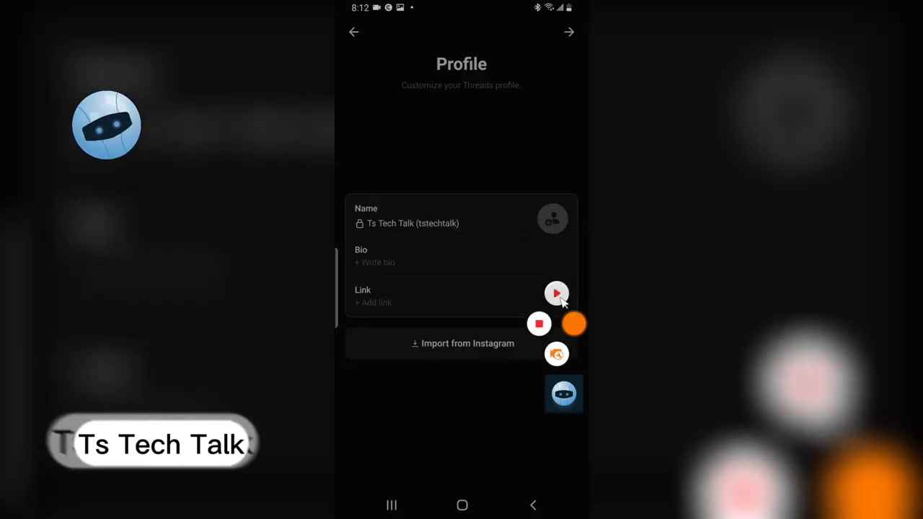
click(555, 294)
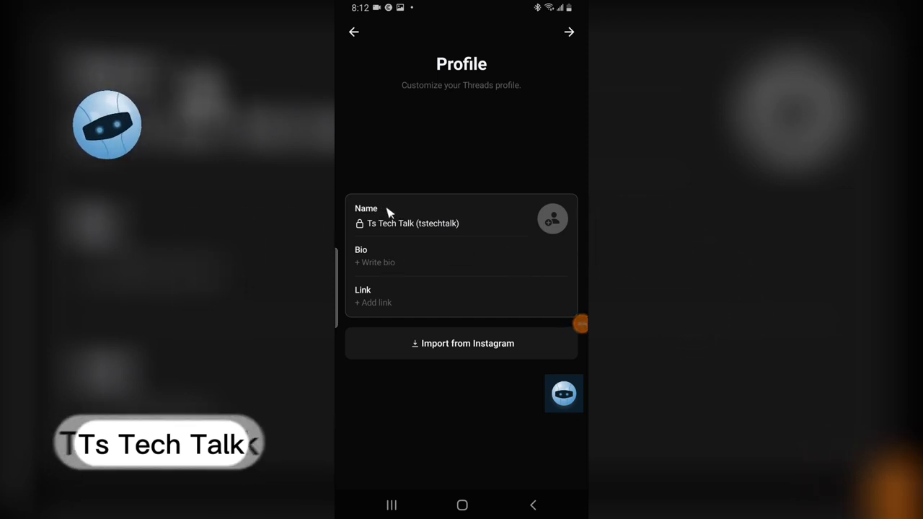
- Import the profile picture, bio and link from Instagram into the Threads profile
click(370, 225)
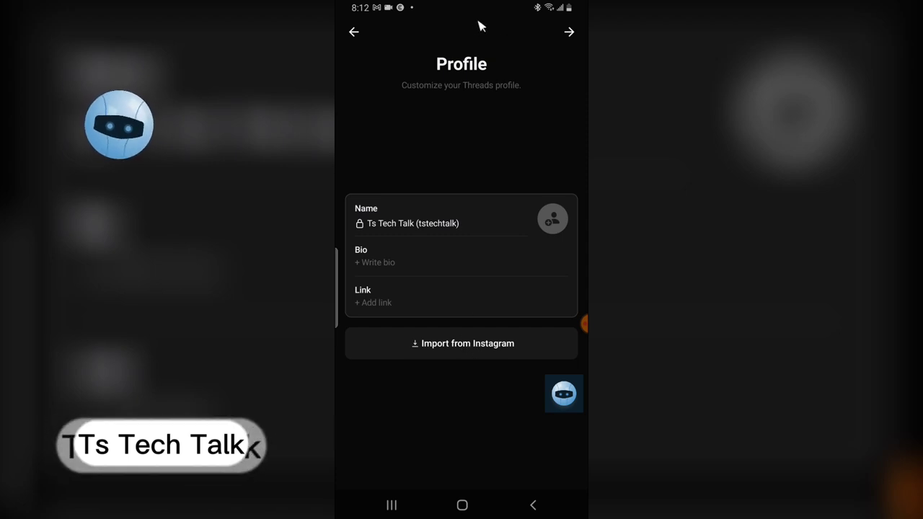
click(584, 326)
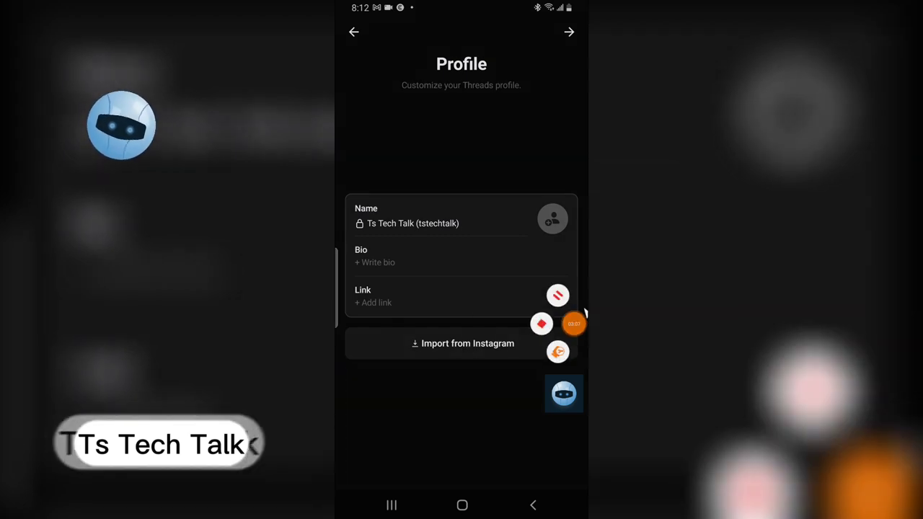
click(490, 353)
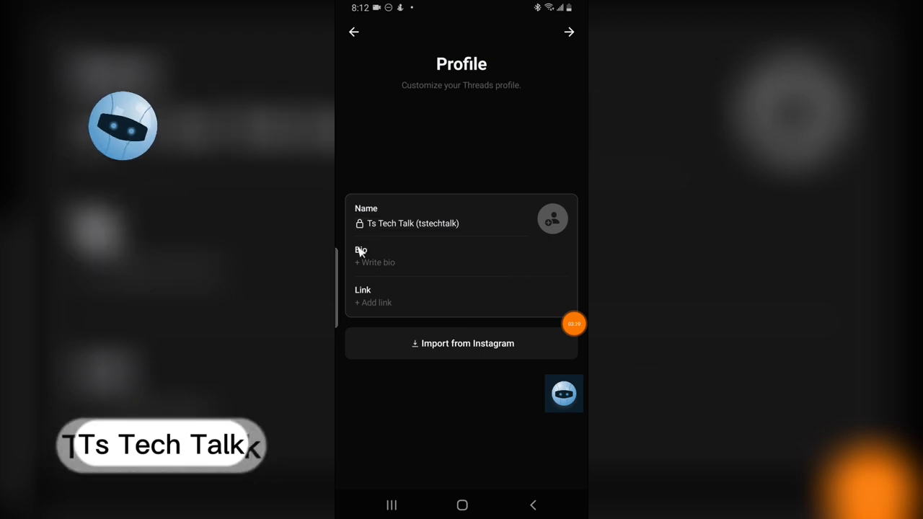
click(468, 345)
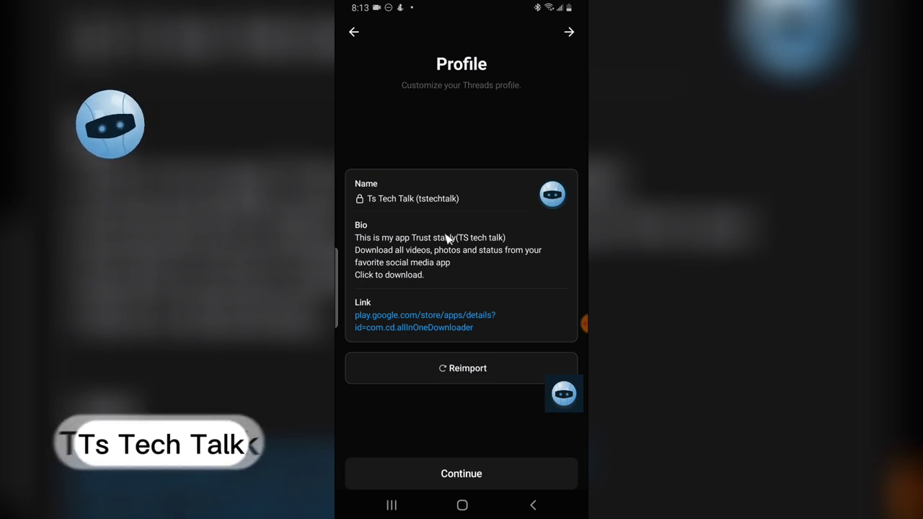
- Keep the profile Public, follow the first and fourth suggested accounts, and move on
click(460, 475)
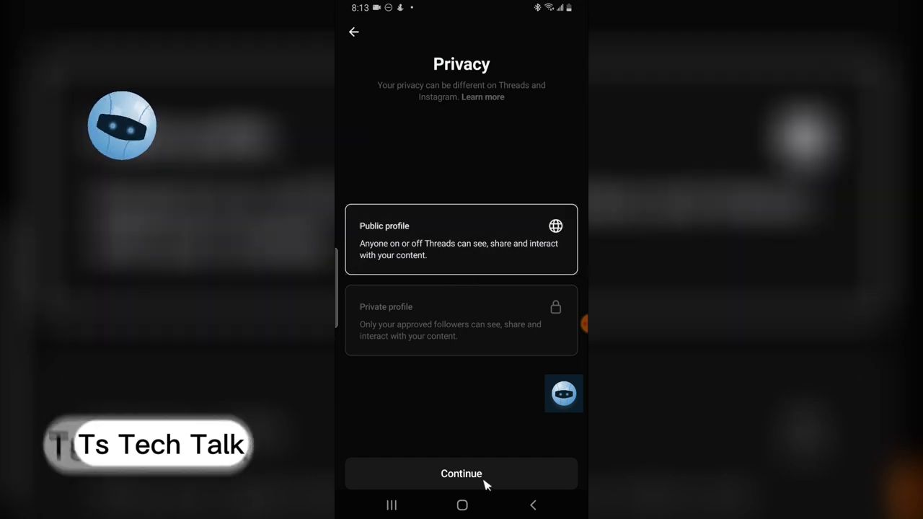
click(484, 482)
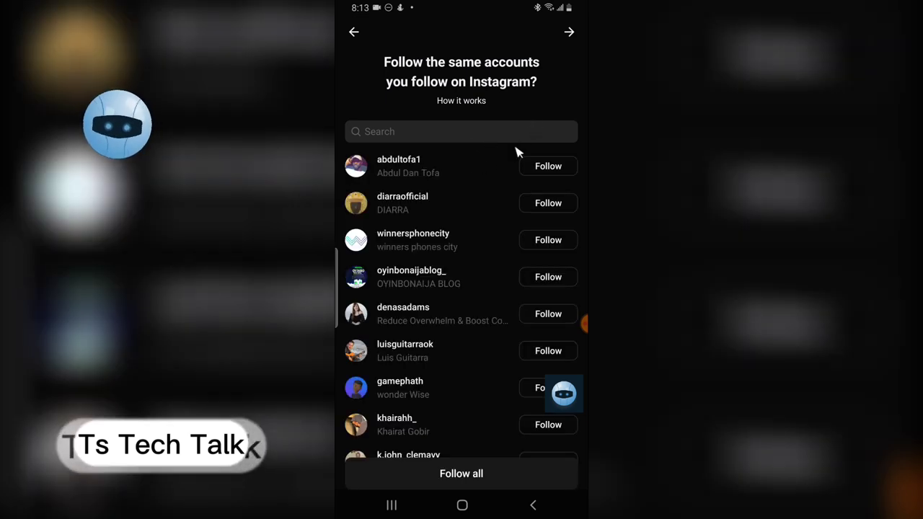
scroll(518, 155, down, 3)
scroll(521, 154, down, 5)
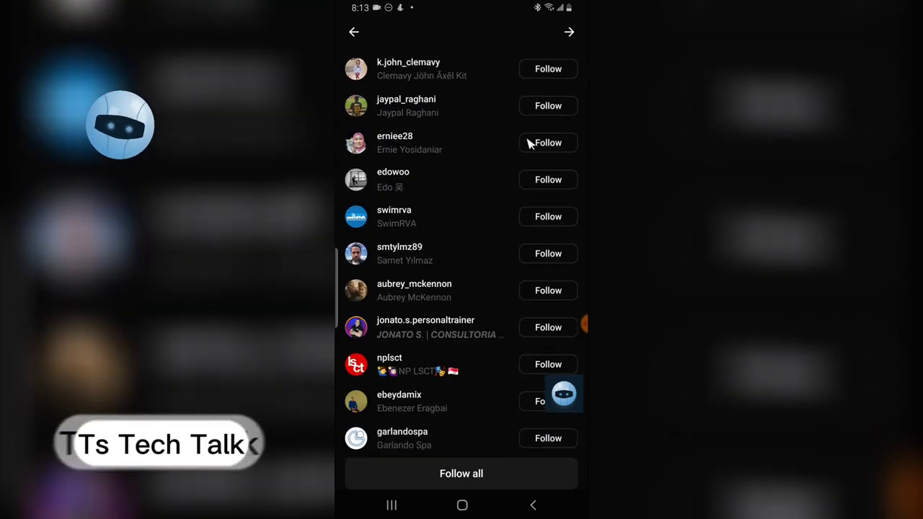
scroll(530, 143, up, 8)
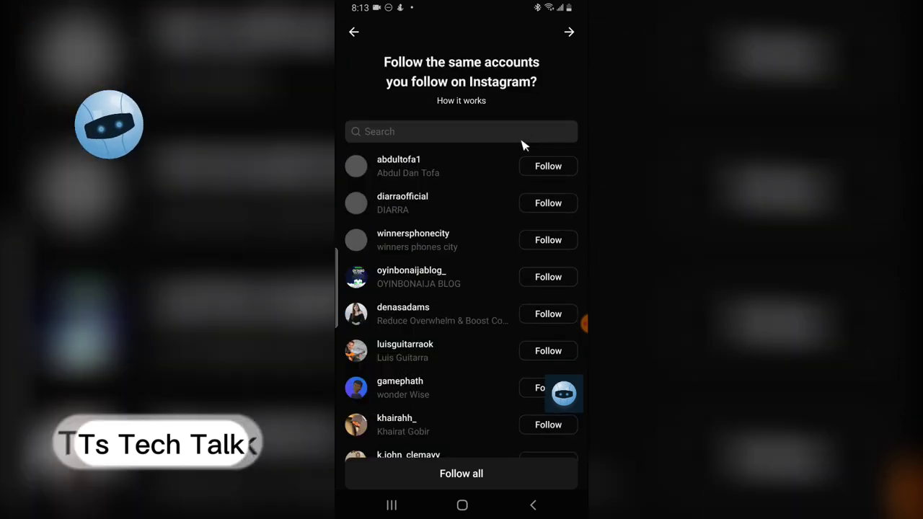
click(548, 166)
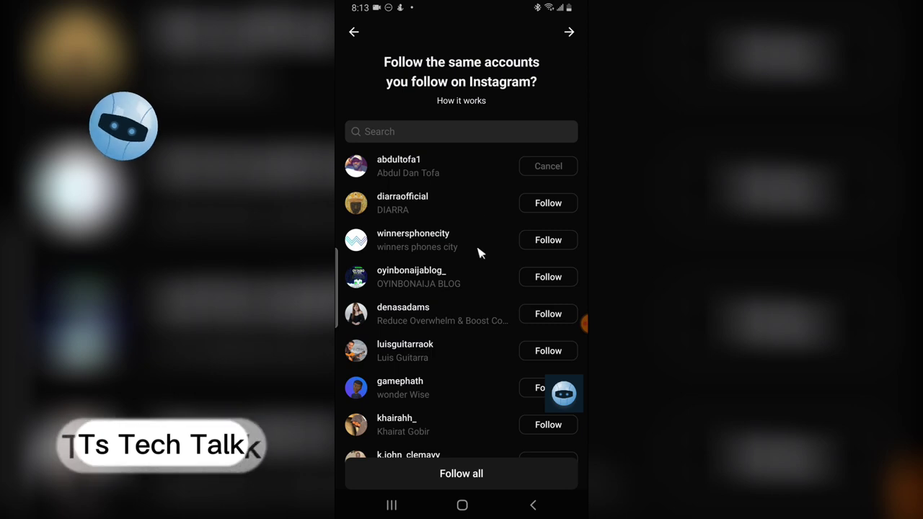
click(548, 277)
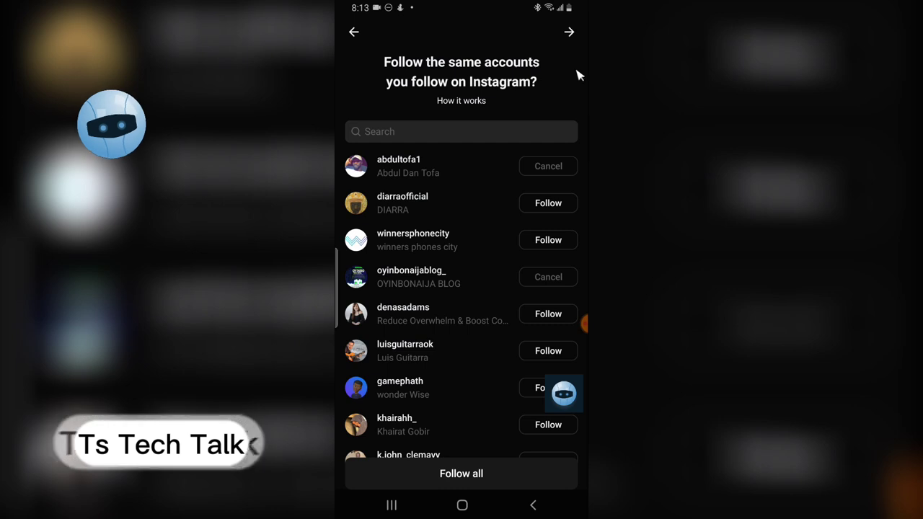
click(570, 34)
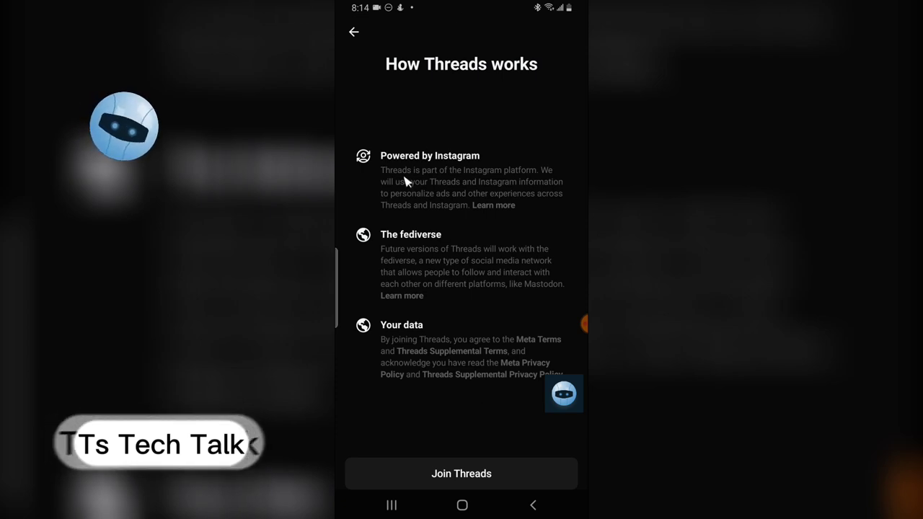
- Agree to the terms on the How Threads works page and join Threads
click(493, 475)
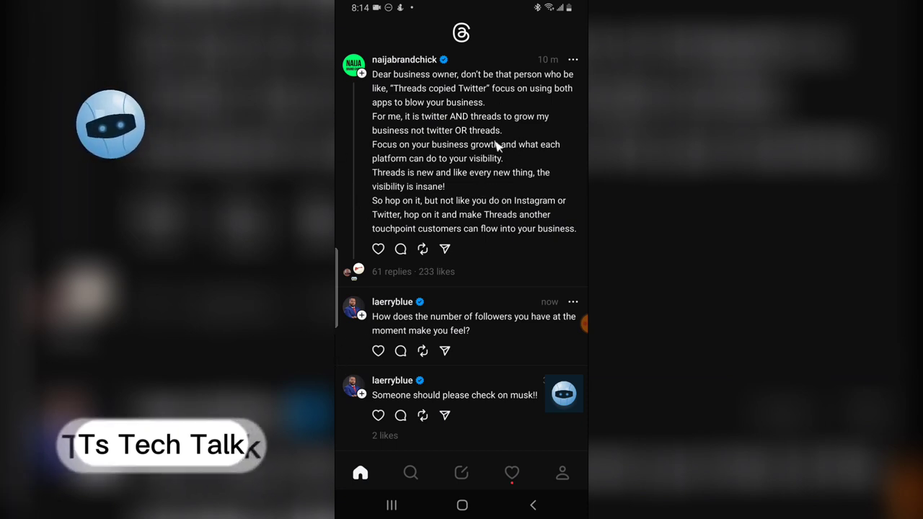
scroll(443, 293, down, 3)
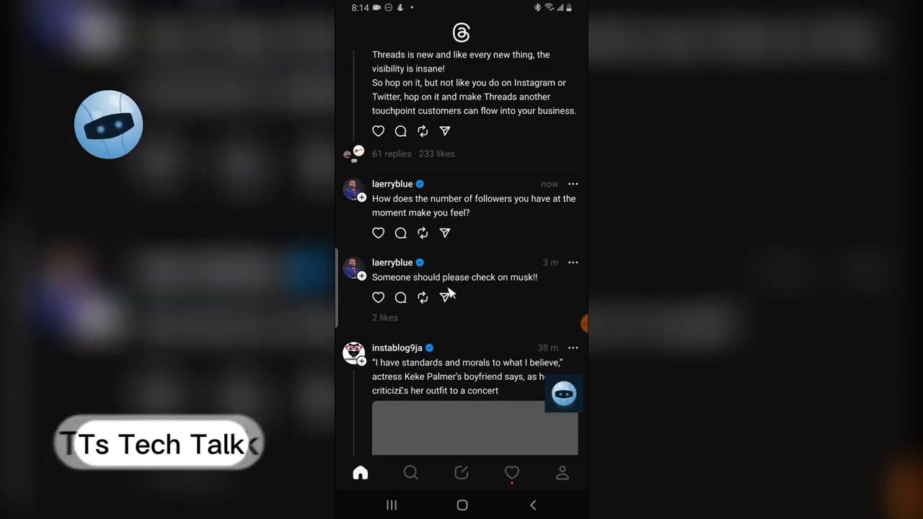
scroll(452, 281, up, 3)
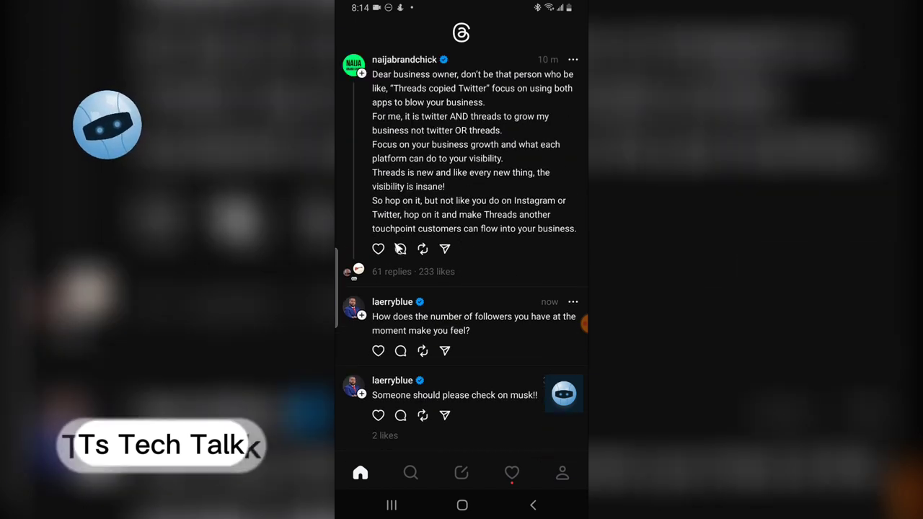
click(445, 250)
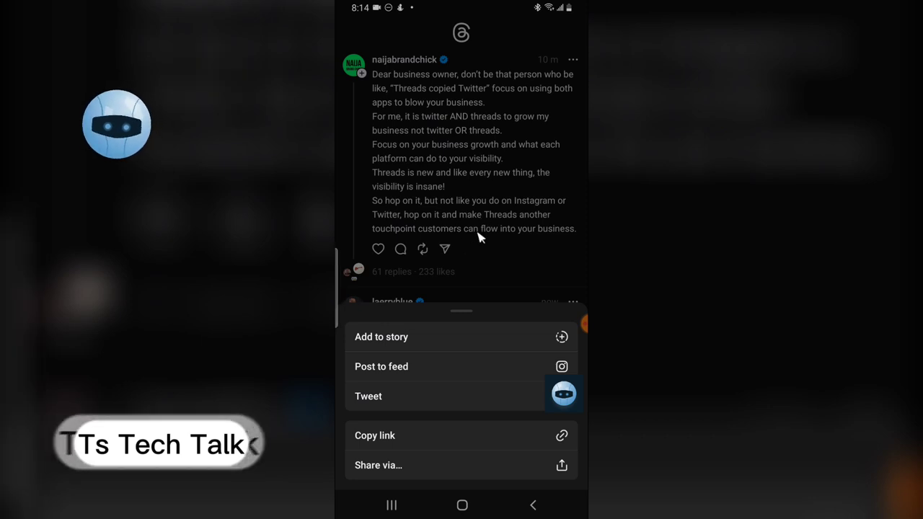
click(461, 250)
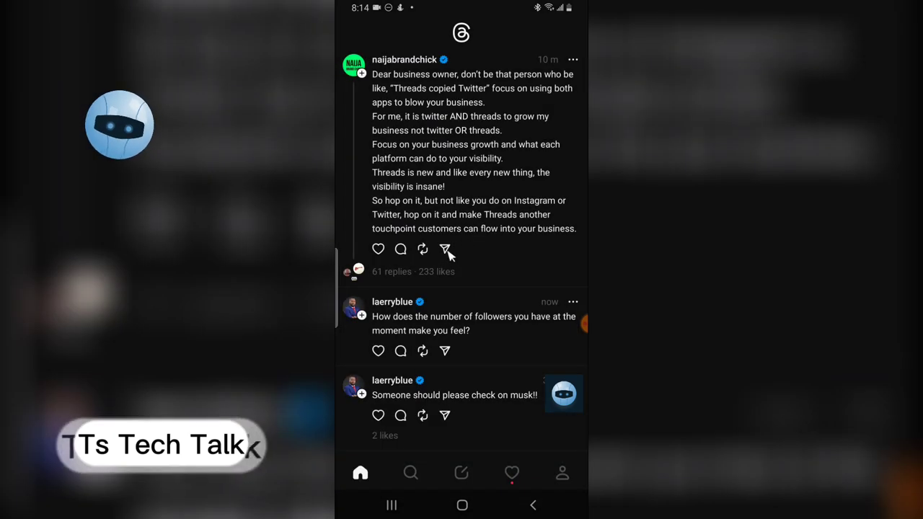
click(445, 249)
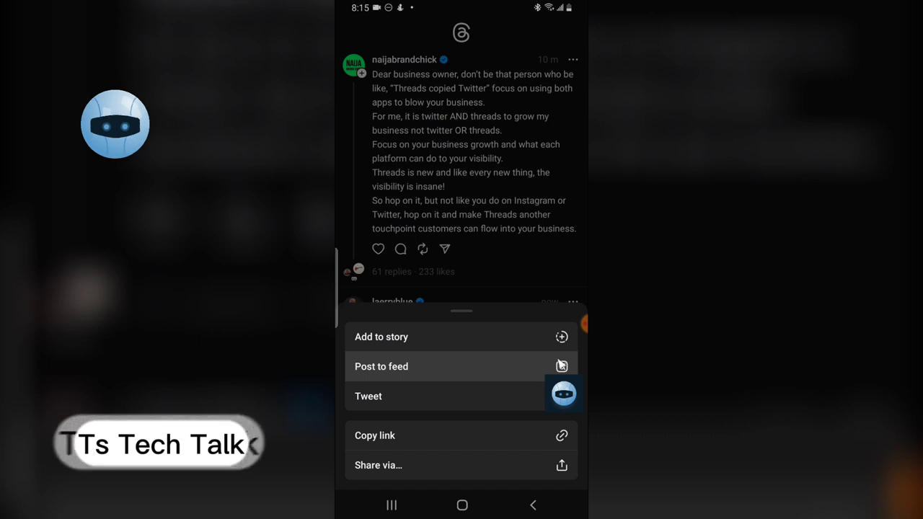
click(530, 192)
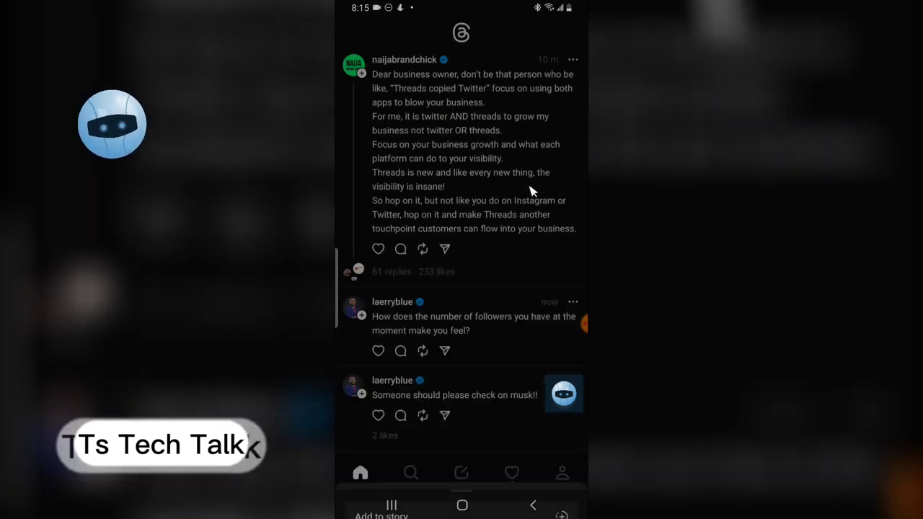
scroll(461, 220, down, 5)
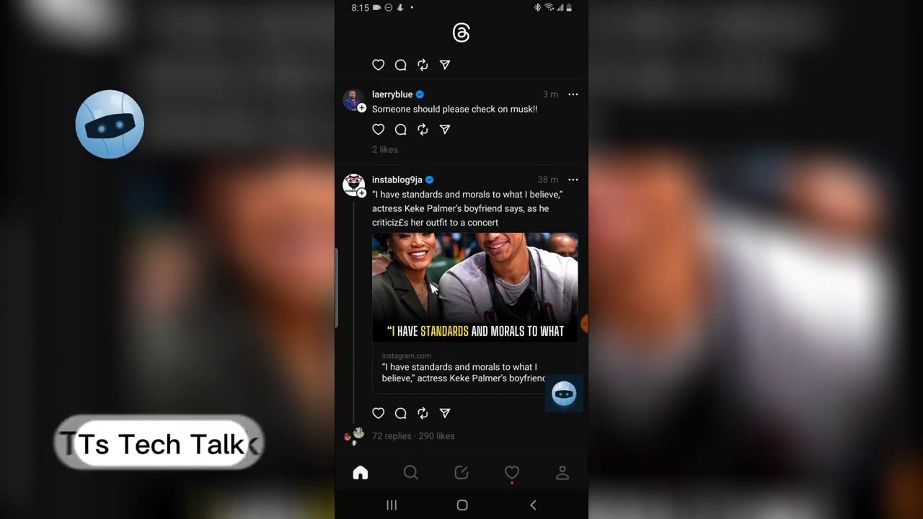
scroll(466, 239, down, 2)
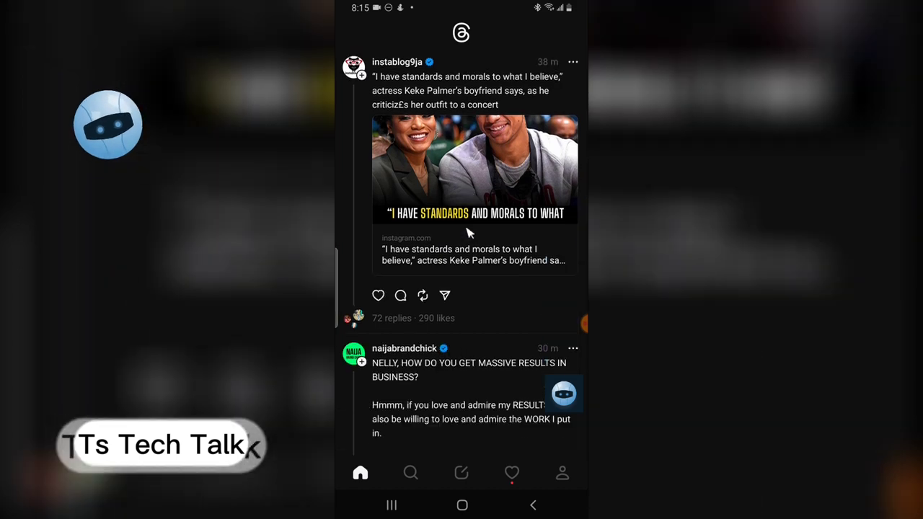
scroll(468, 230, up, 5)
scroll(476, 263, up, 1)
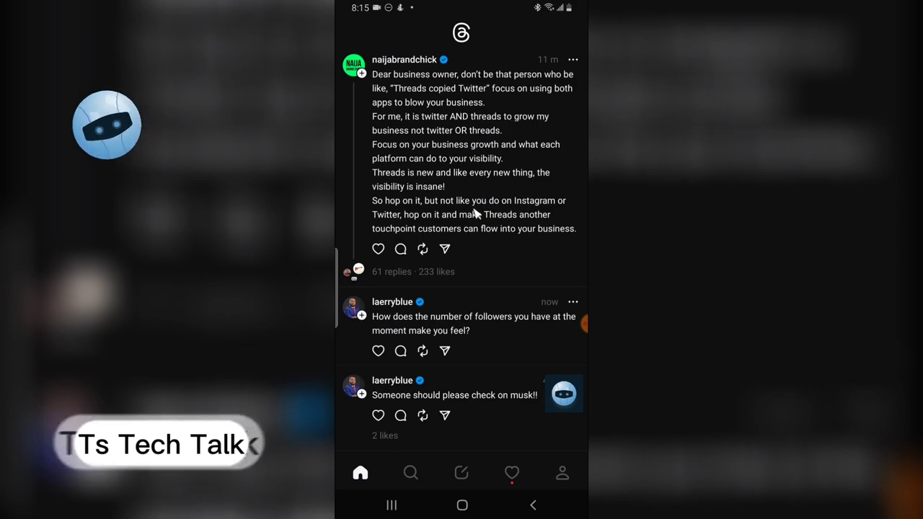
- Start and cancel a reply to the top post, browse the feed, then open Search
click(401, 249)
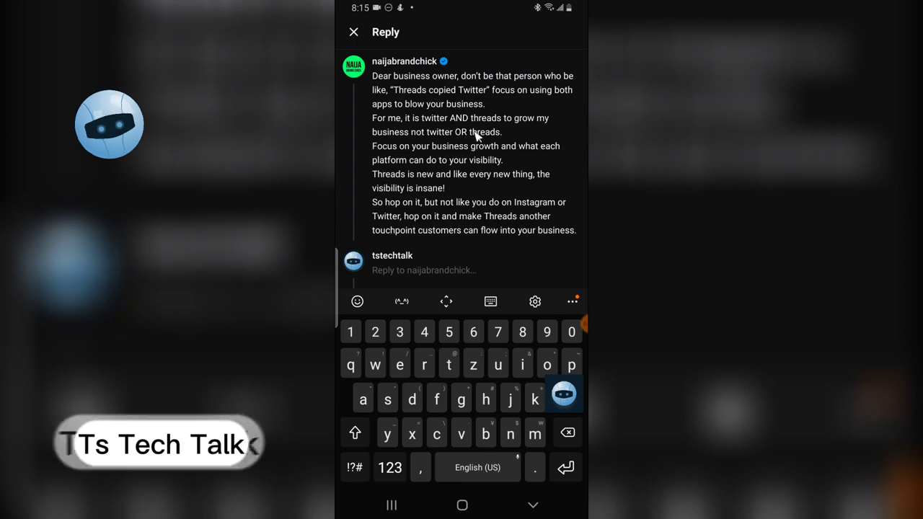
click(354, 33)
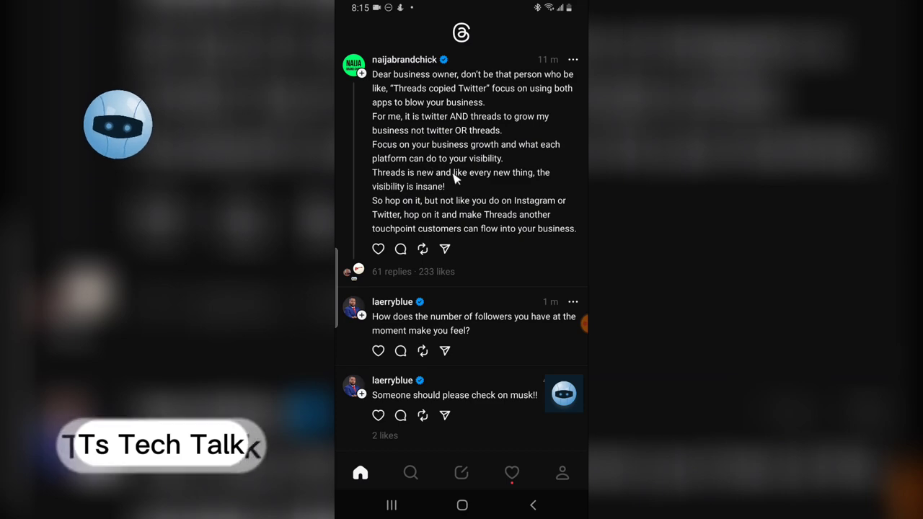
scroll(457, 180, down, 5)
scroll(457, 180, down, 10)
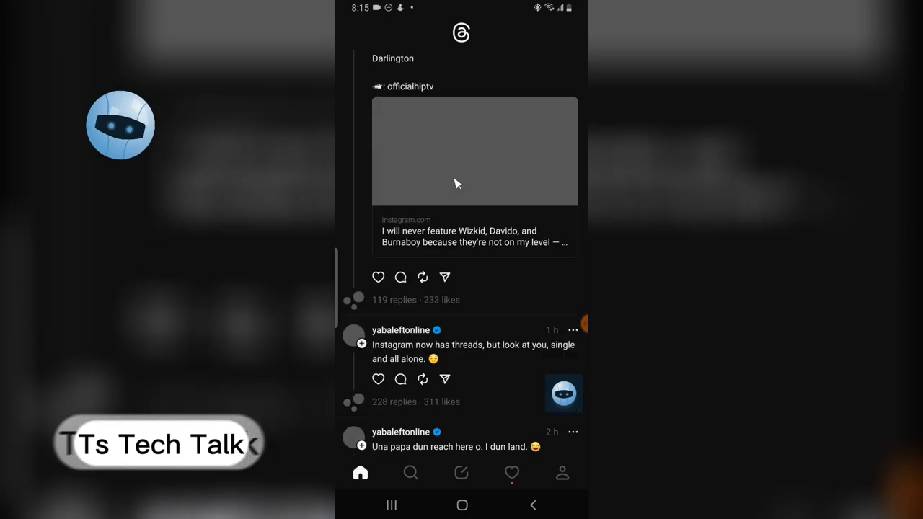
scroll(457, 233, down, 1)
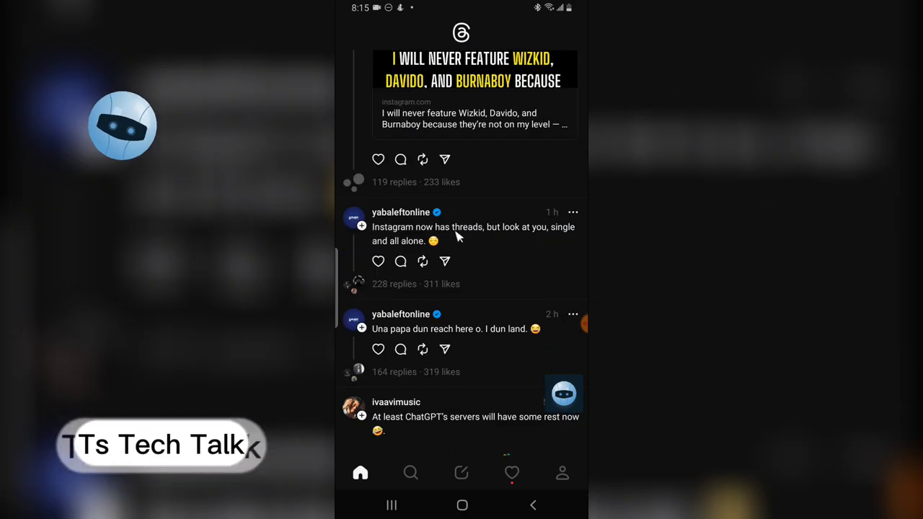
scroll(461, 229, up, 10)
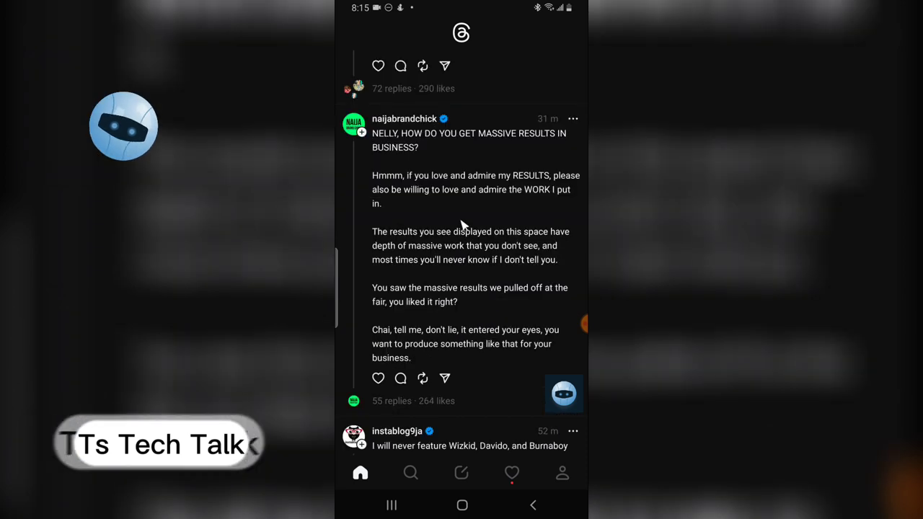
click(410, 476)
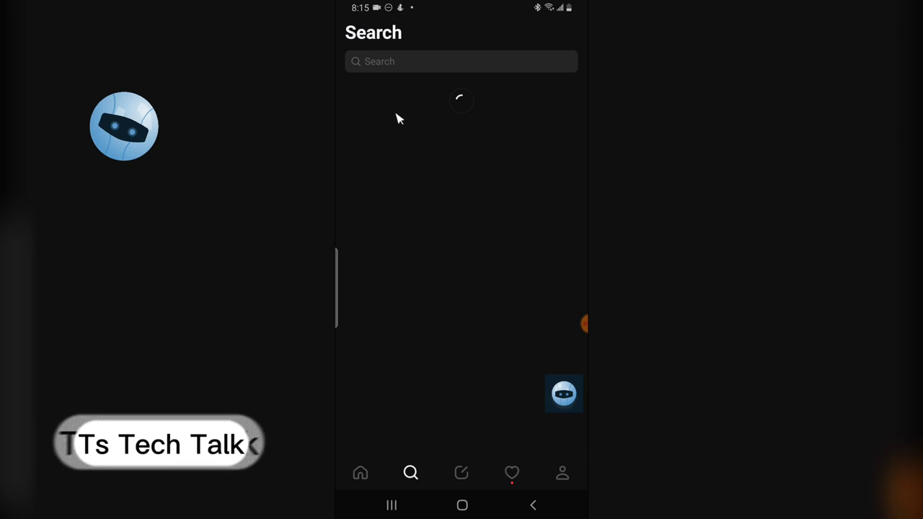
- Search Threads for 'youtube' to list the matching accounts
click(445, 67)
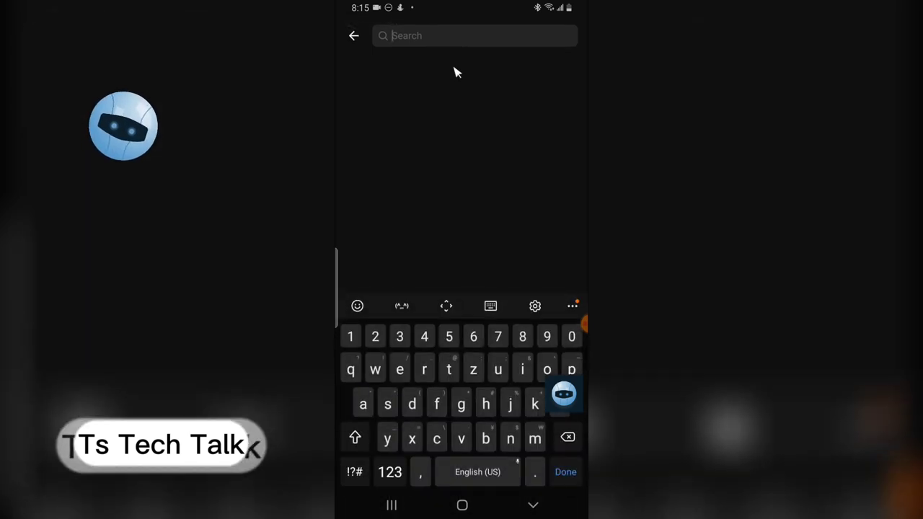
text(yoto)
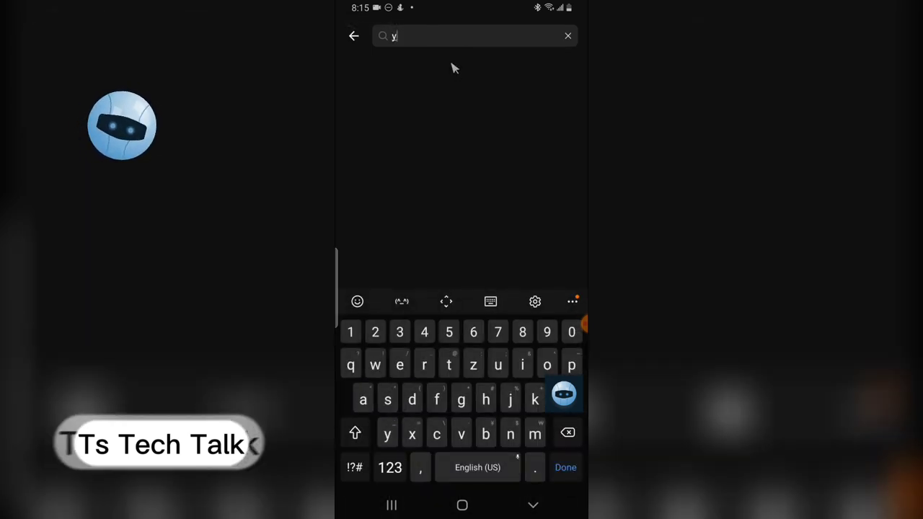
key(BackSpace)
key(BackSpace)
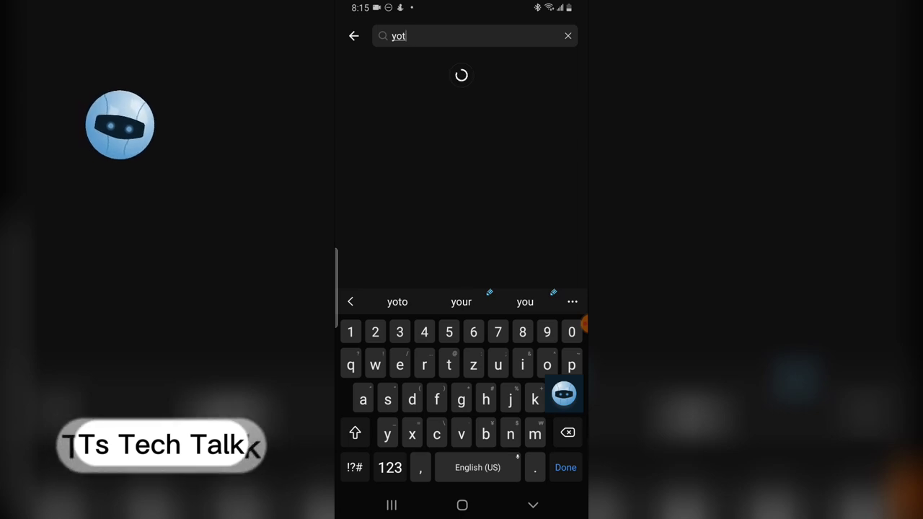
text(utub)
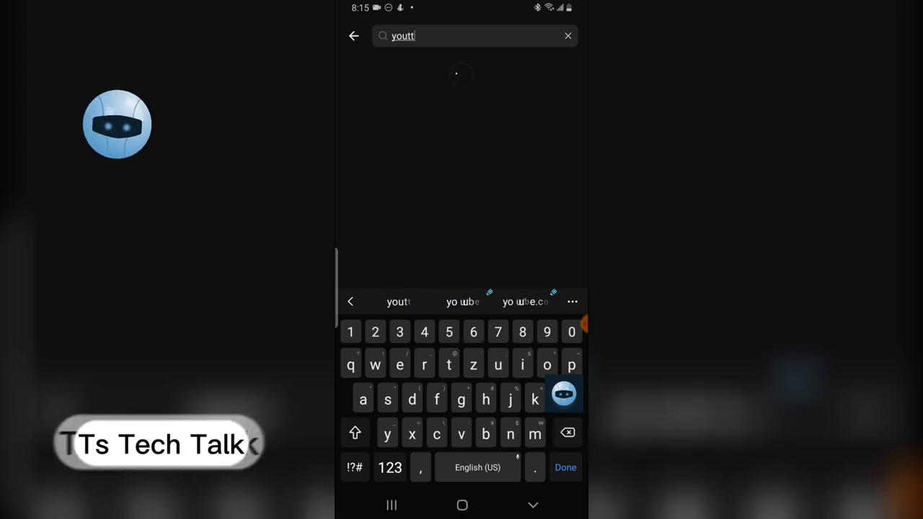
text(e)
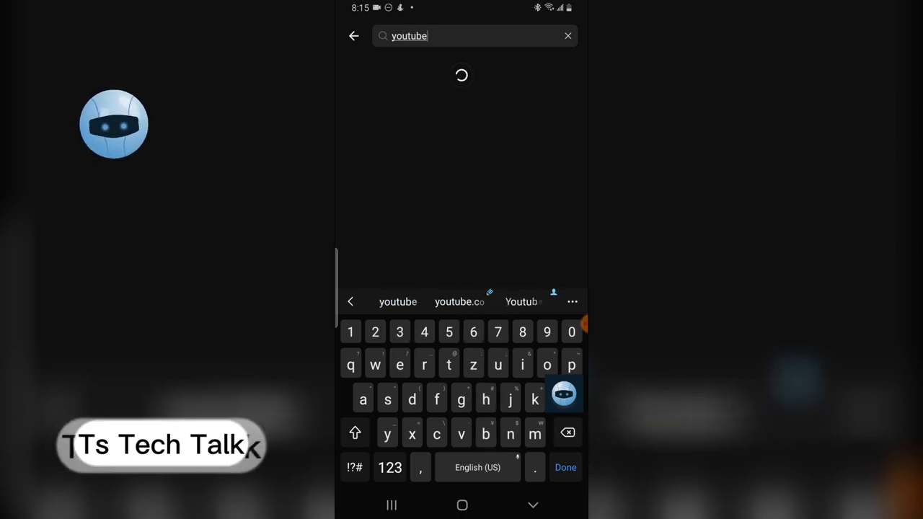
key(Return)
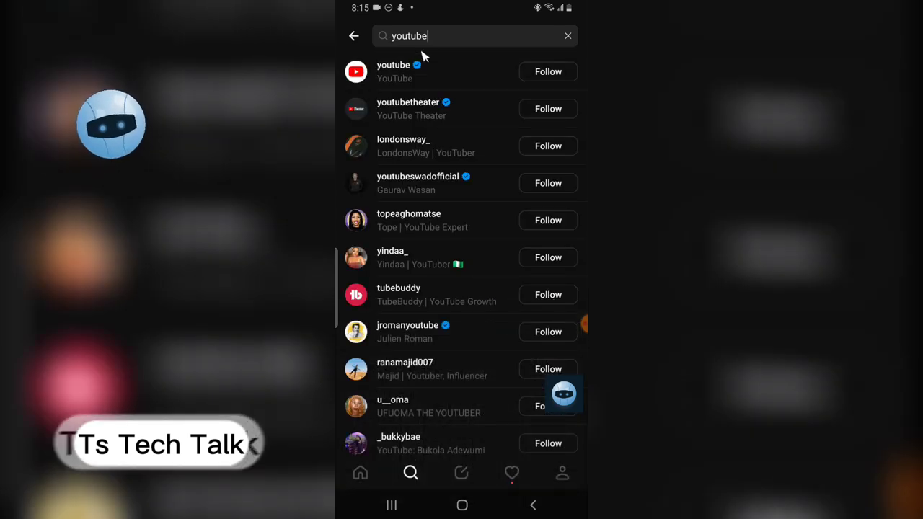
- Follow the verified youtube and youtubetheater accounts, then leave the search results
click(557, 73)
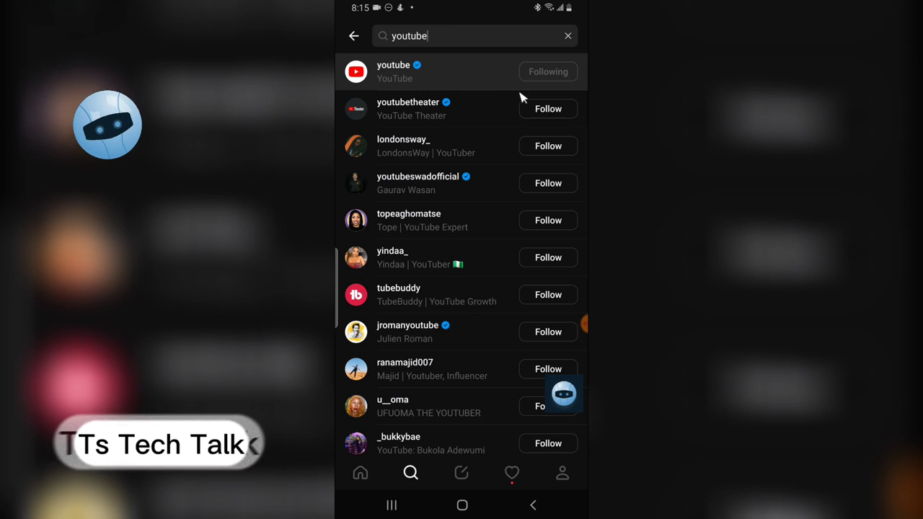
click(551, 112)
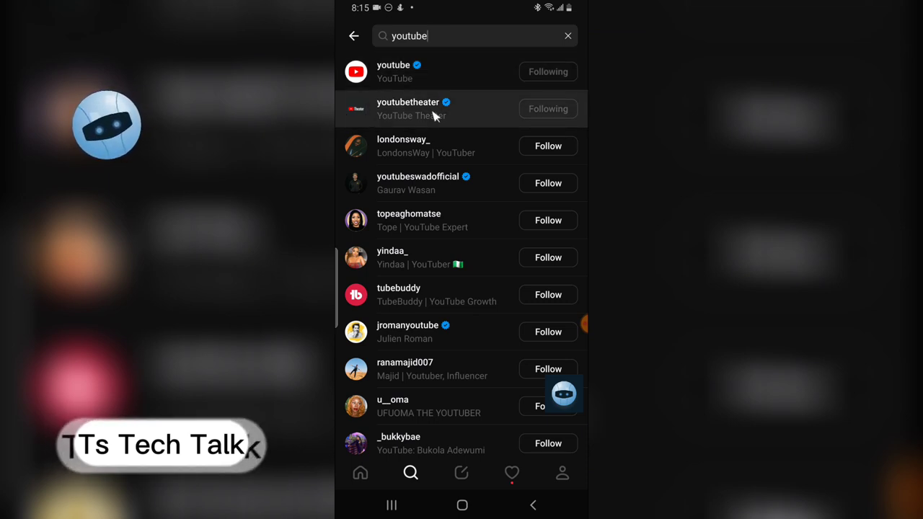
click(352, 38)
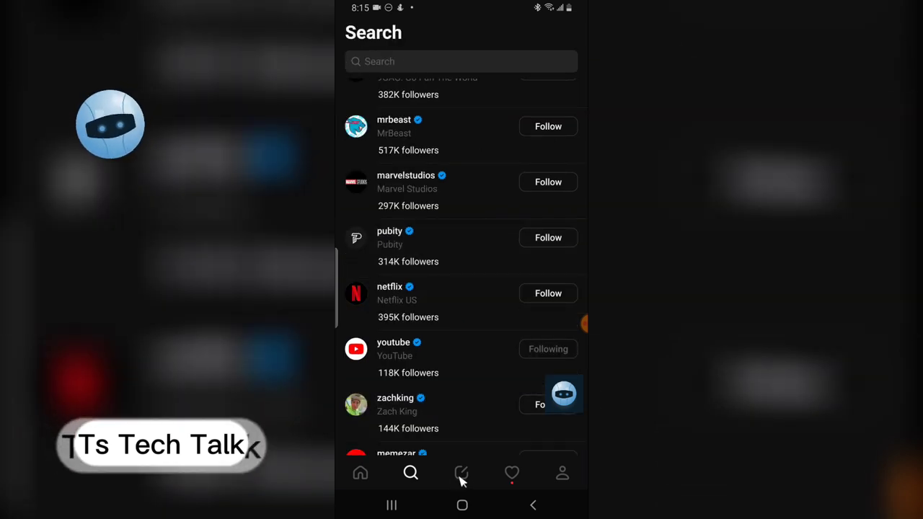
click(461, 473)
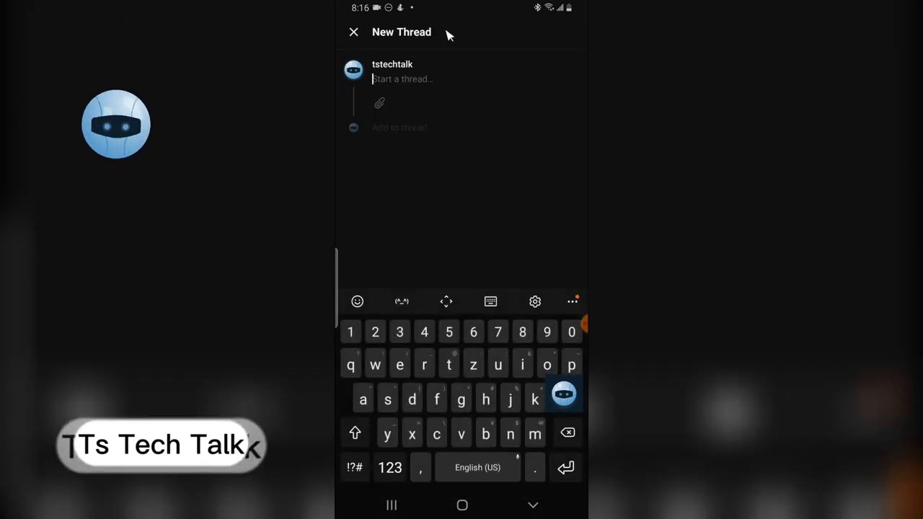
- Write 'He this is my first thread' in the new thread and choose to attach a photo
text(He)
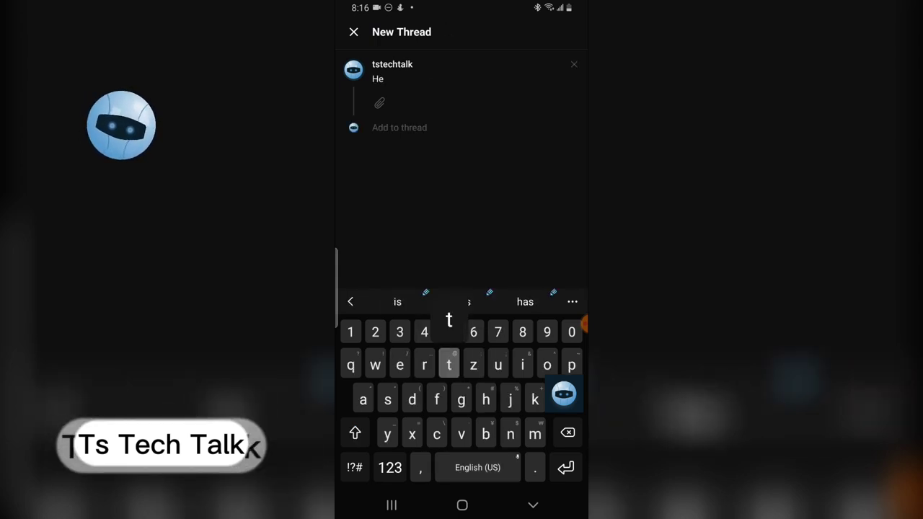
text( this is my first t)
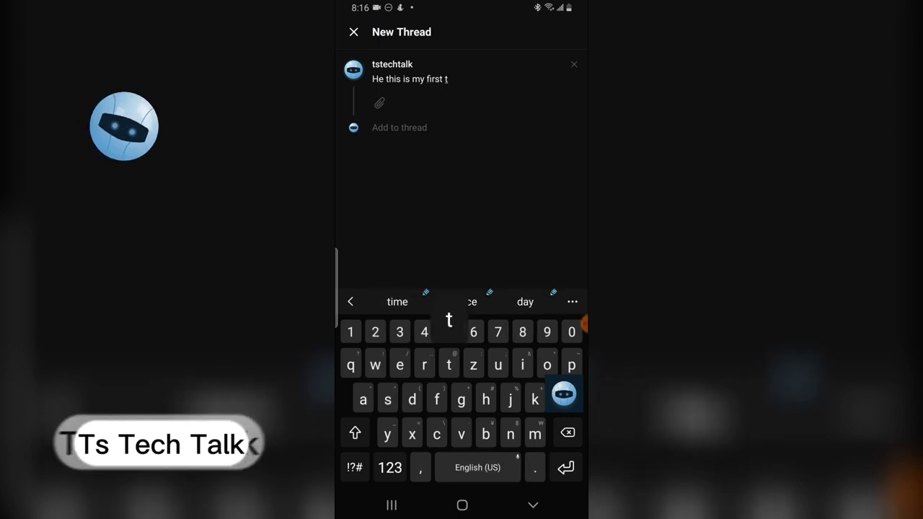
text(hread)
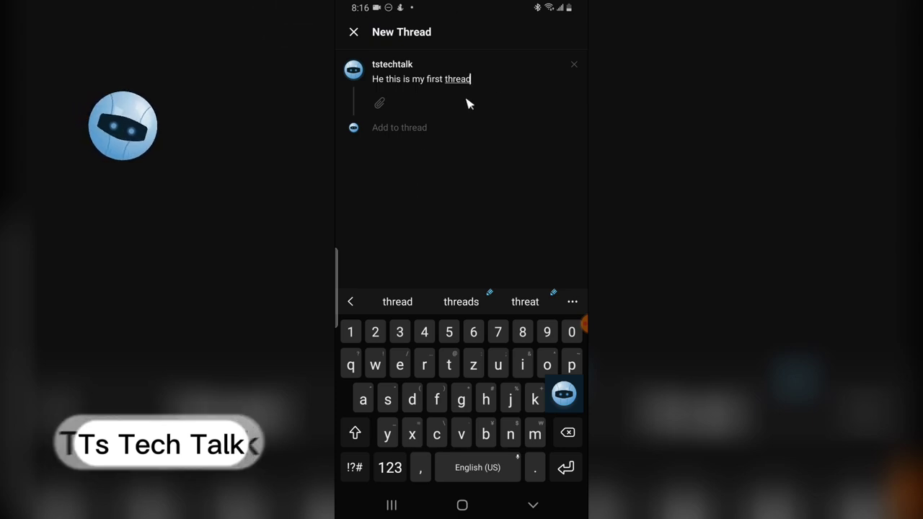
click(380, 106)
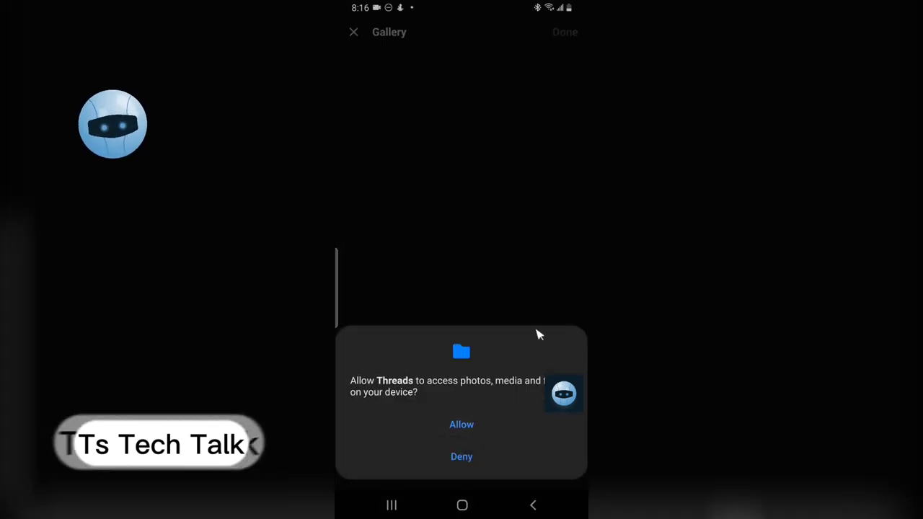
- Grant photo access and attach the Threads ticket screenshot to the thread
click(484, 430)
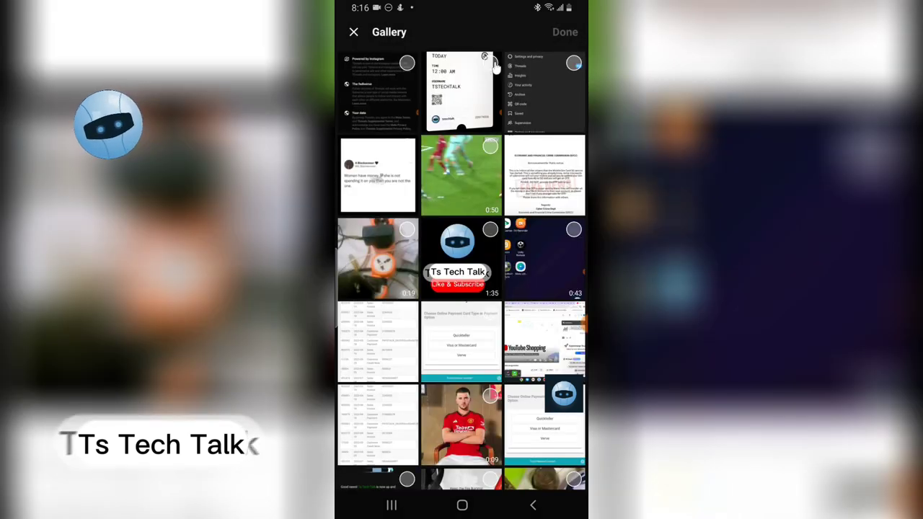
click(493, 63)
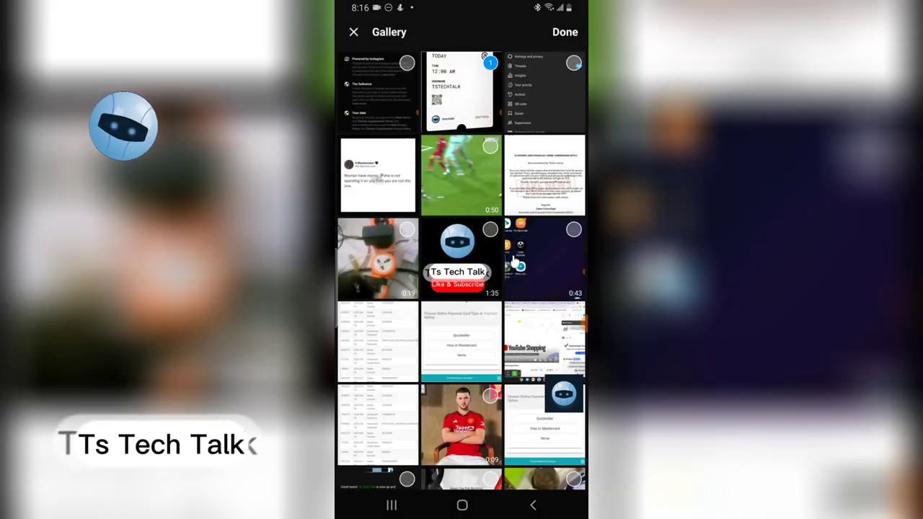
click(565, 32)
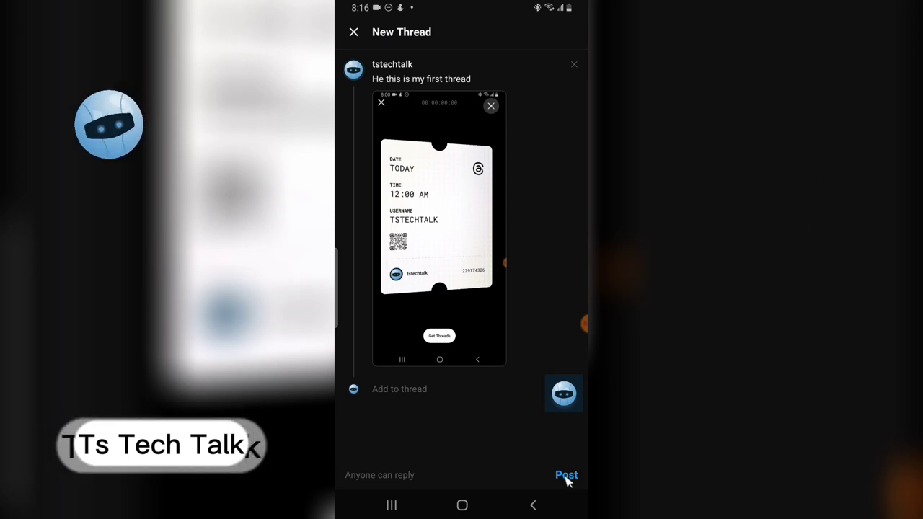
- Add a follow-up entry reading 'wow' below the first thread
click(422, 390)
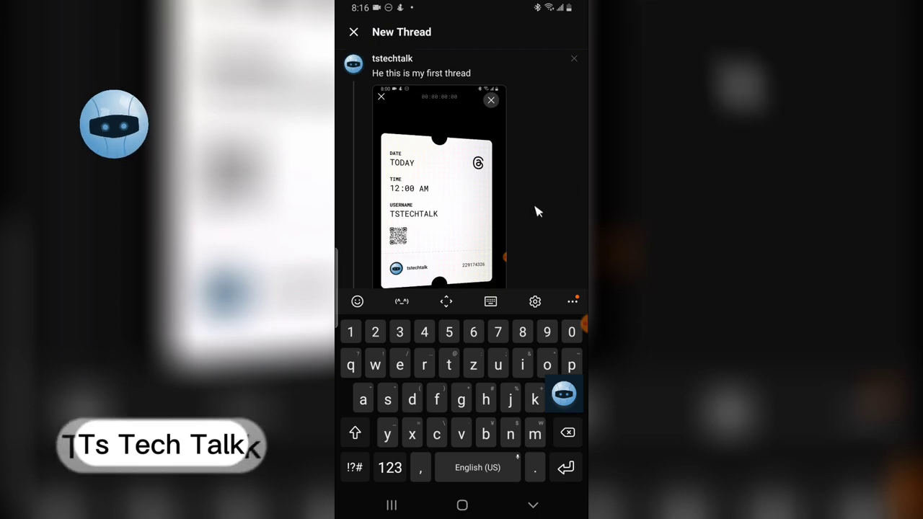
click(533, 505)
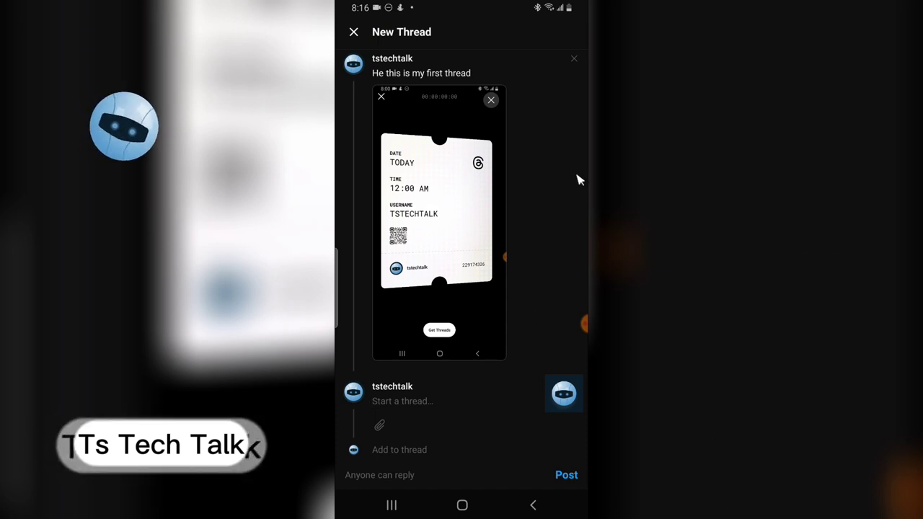
click(437, 409)
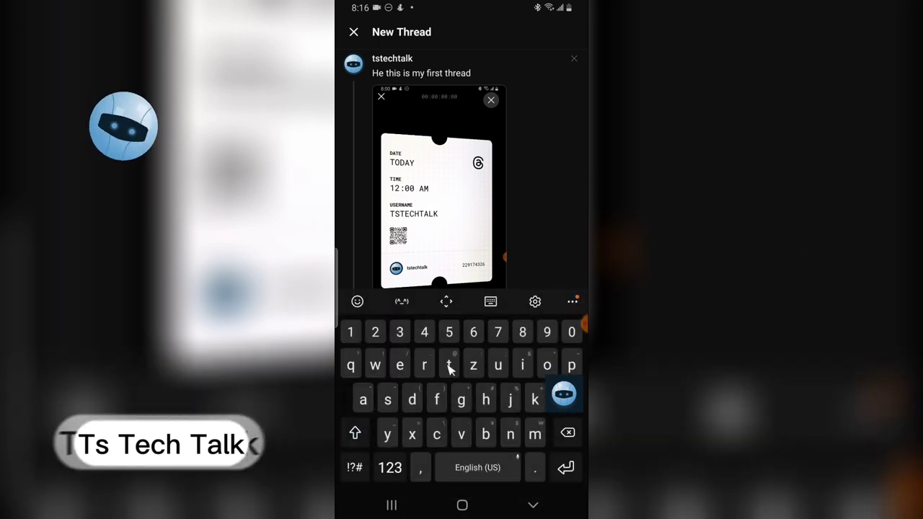
click(375, 365)
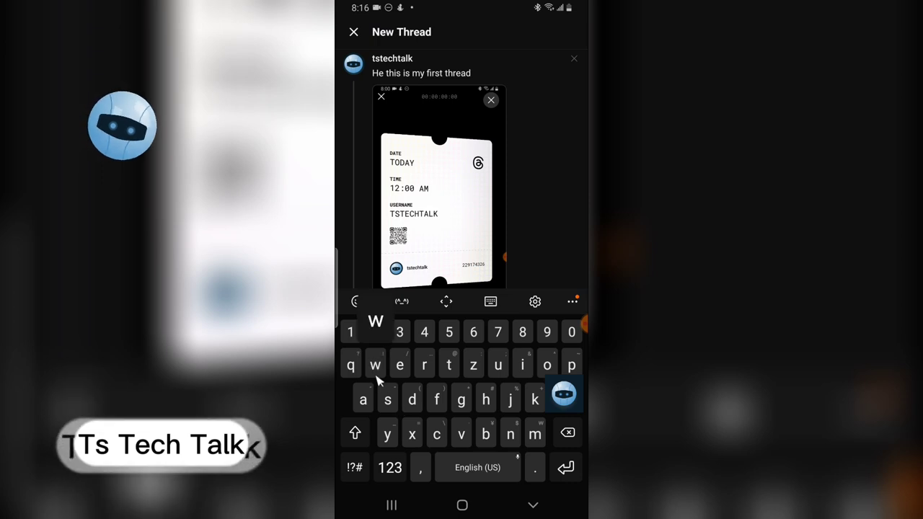
click(544, 368)
click(375, 366)
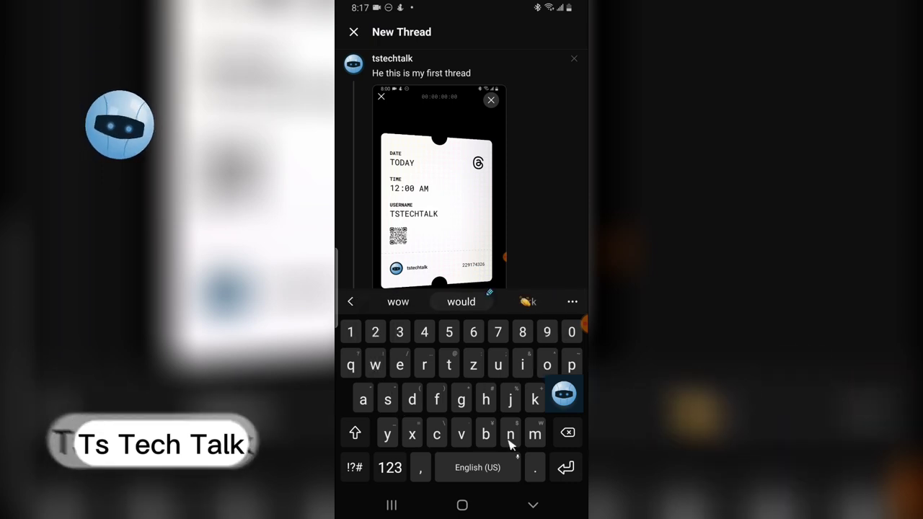
click(533, 504)
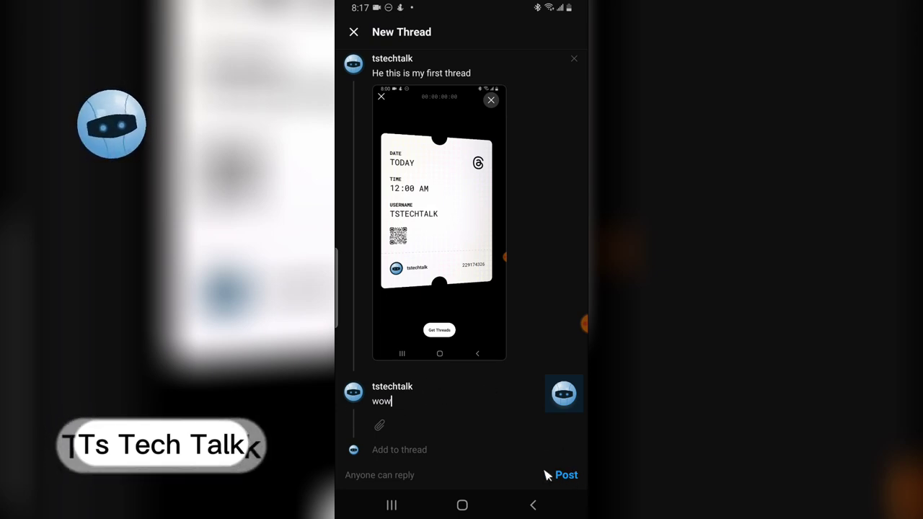
- Keep the reply audience setting and publish the thread with its 'wow' reply
click(367, 476)
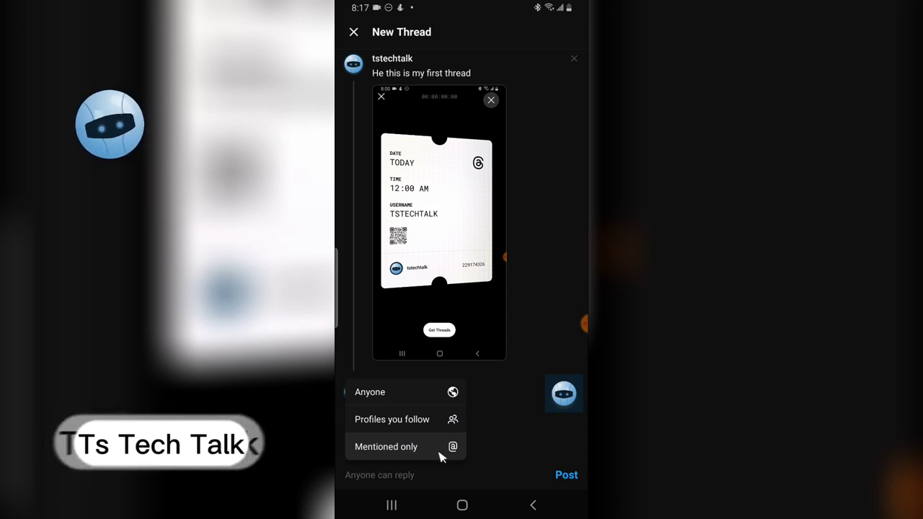
click(429, 472)
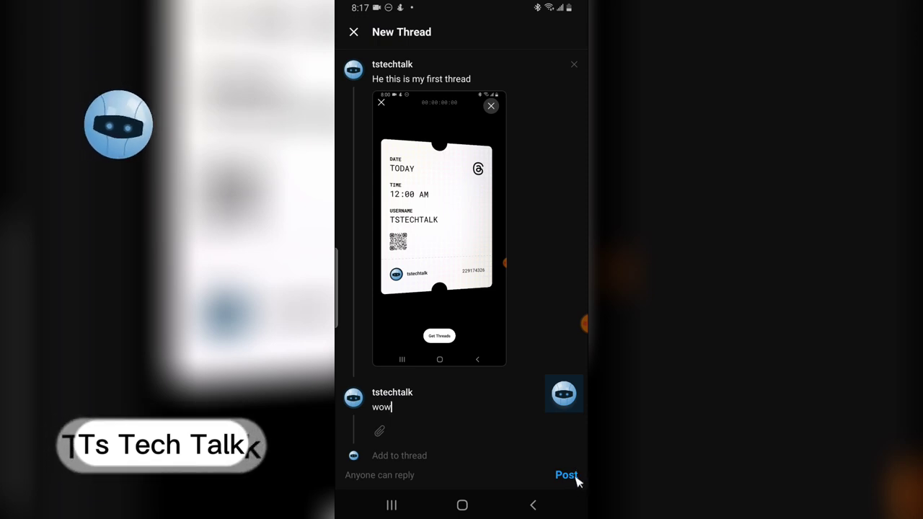
click(567, 476)
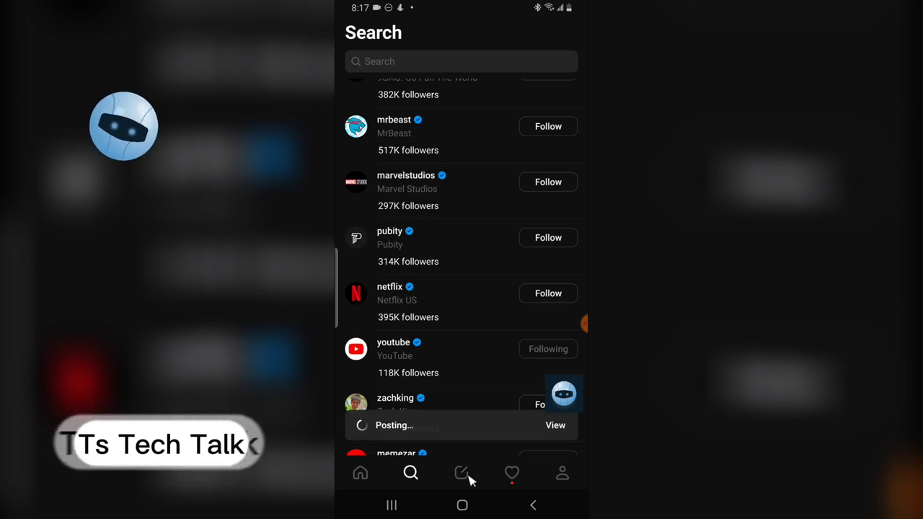
- Confirm the pending follow request in Activity, follow the requester back, and view their profile
click(512, 473)
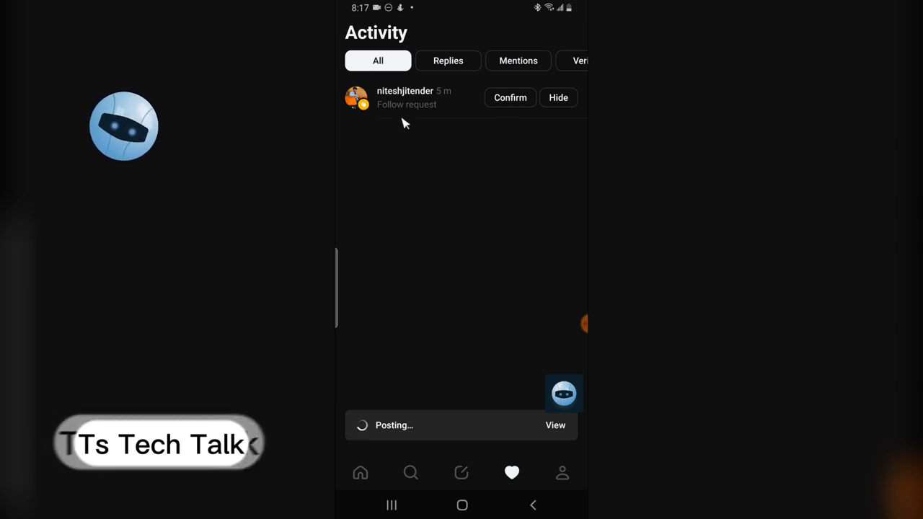
click(524, 101)
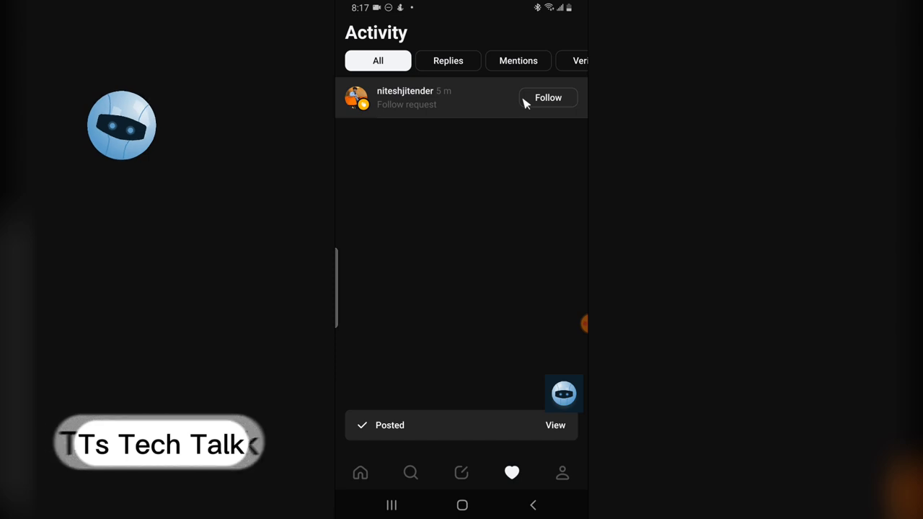
click(560, 98)
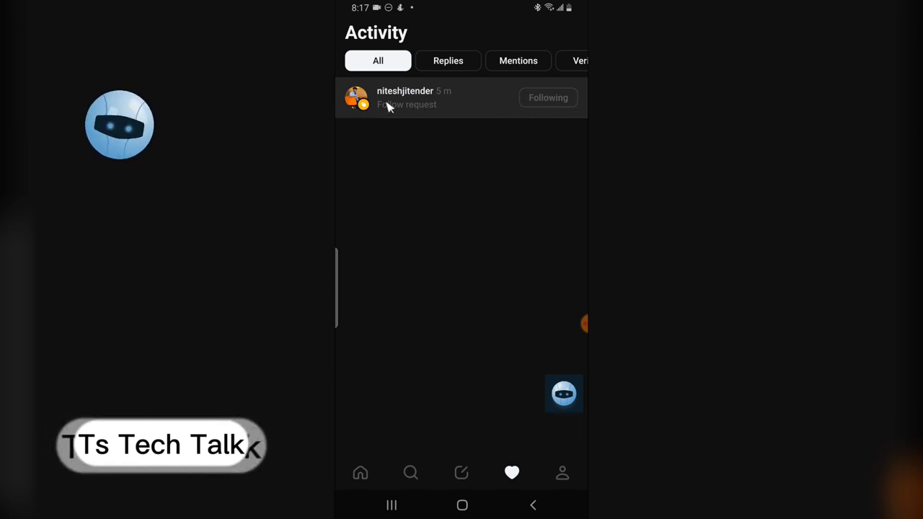
click(425, 100)
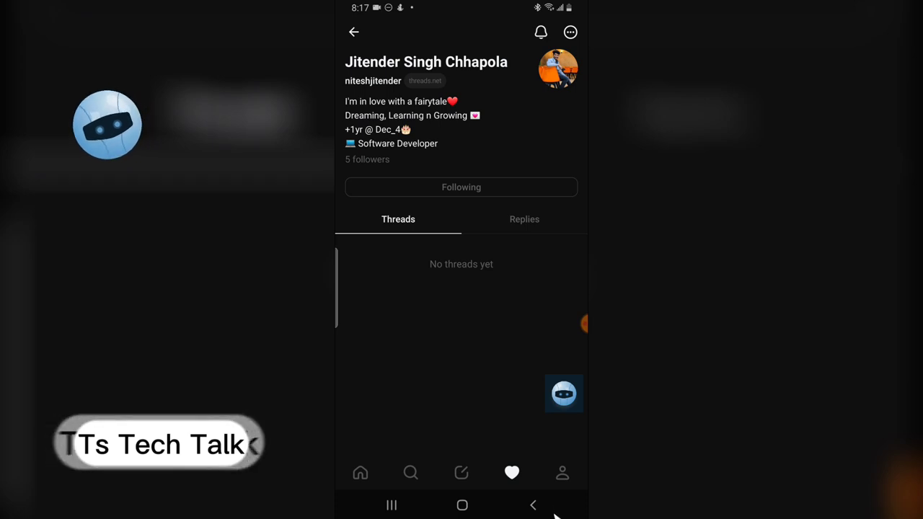
click(533, 506)
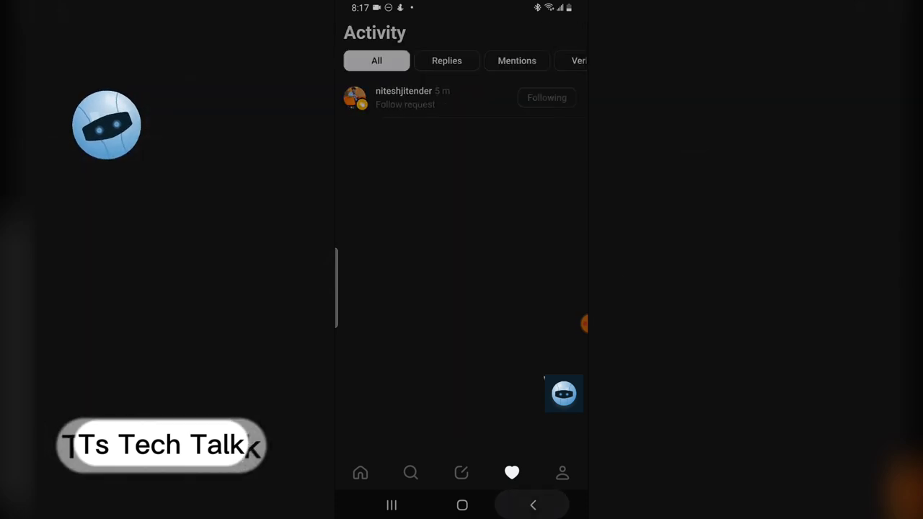
- Review the posted first thread with its photo and 'wow' reply on your profile, then go to Settings
click(563, 473)
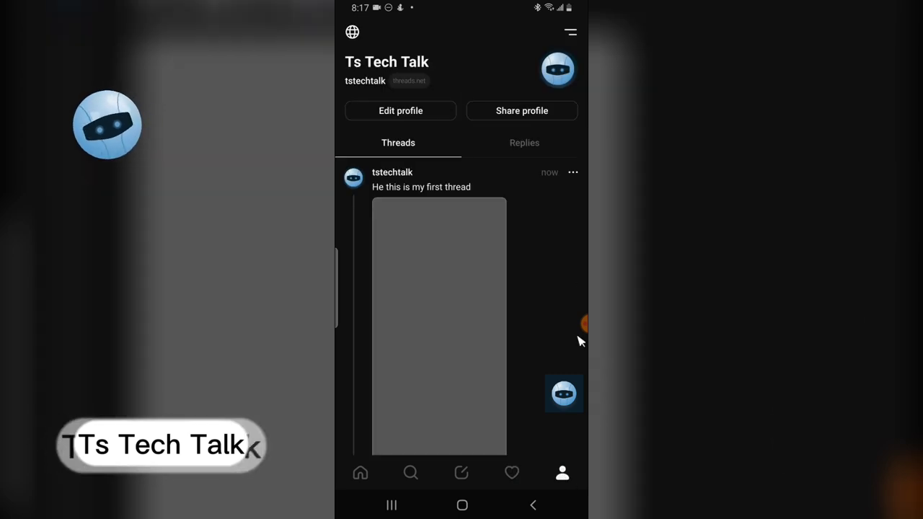
scroll(464, 354, down, 3)
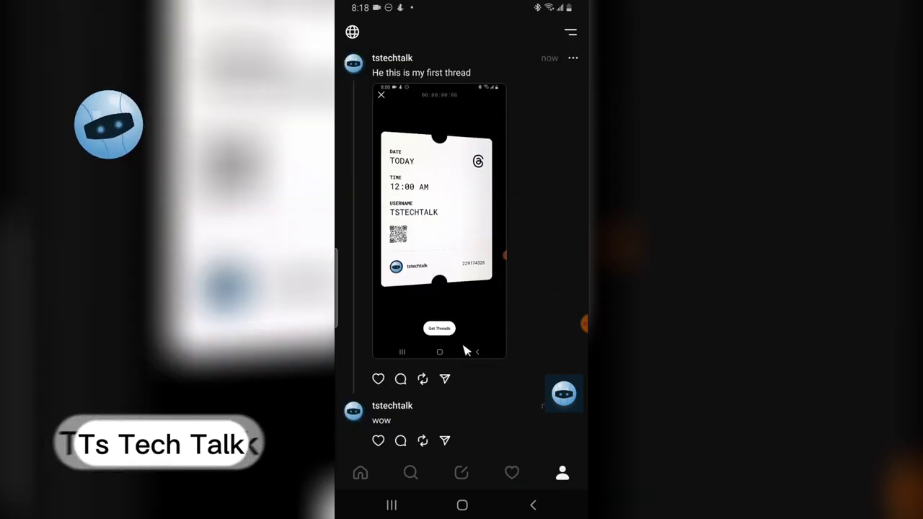
scroll(396, 421, up, 3)
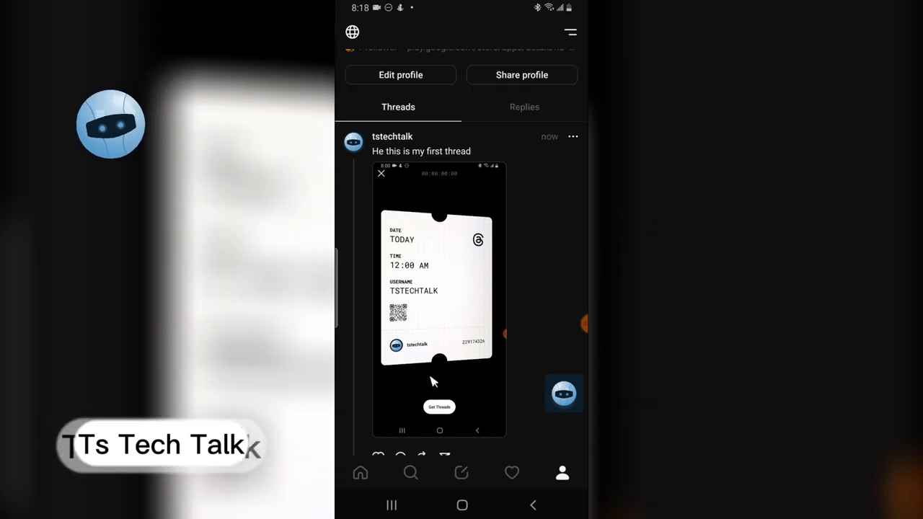
scroll(447, 245, down, 3)
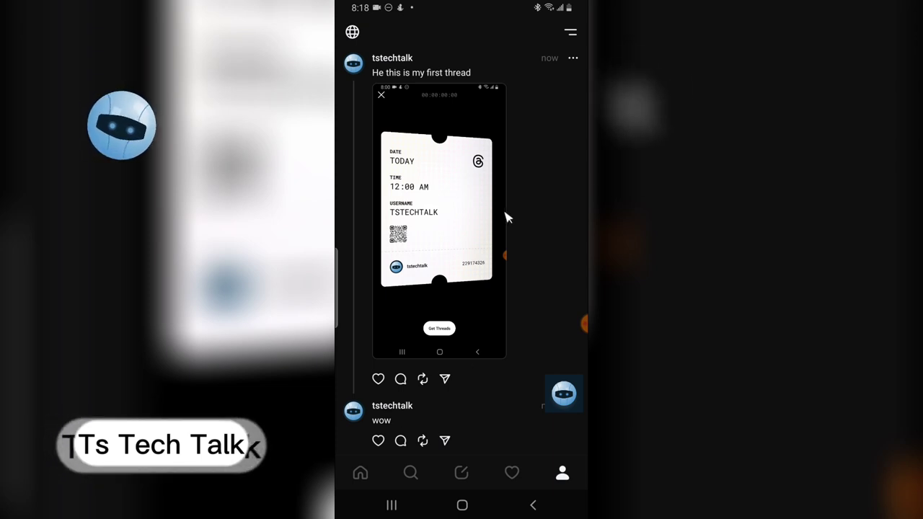
scroll(469, 232, up, 3)
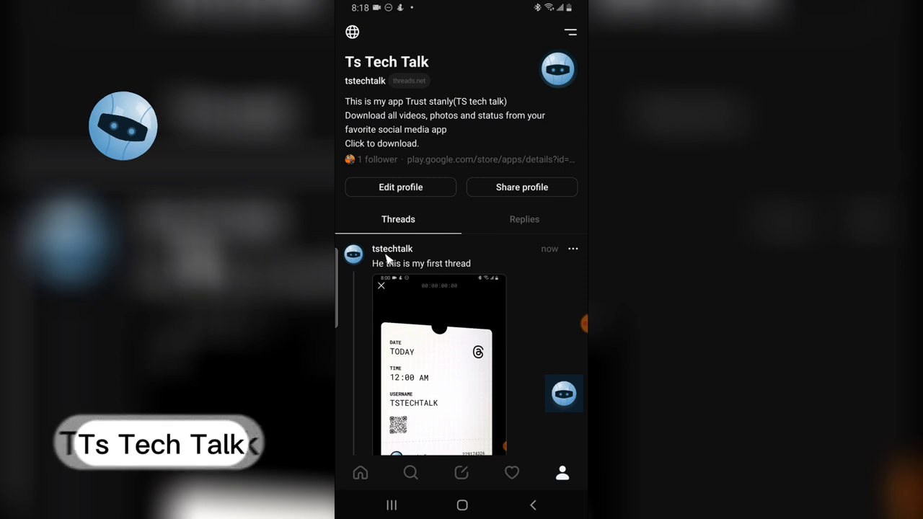
scroll(404, 303, down, 3)
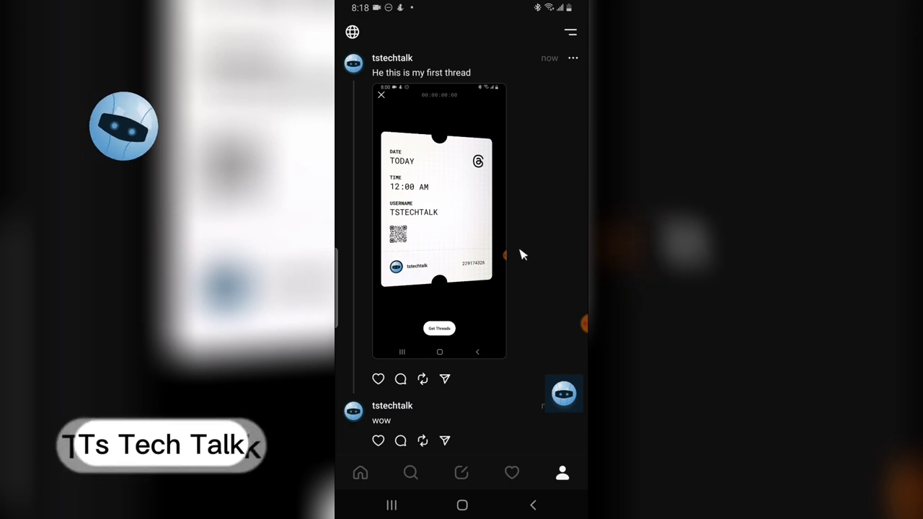
scroll(529, 241, up, 3)
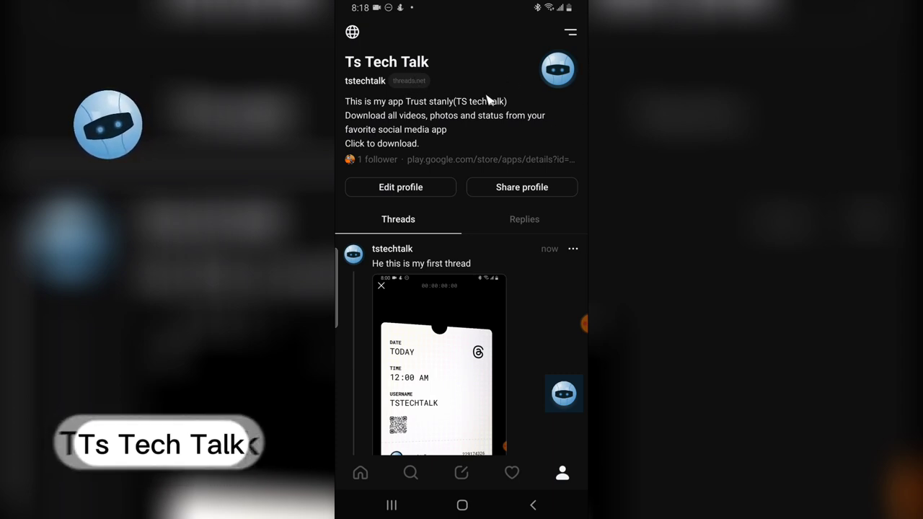
click(571, 34)
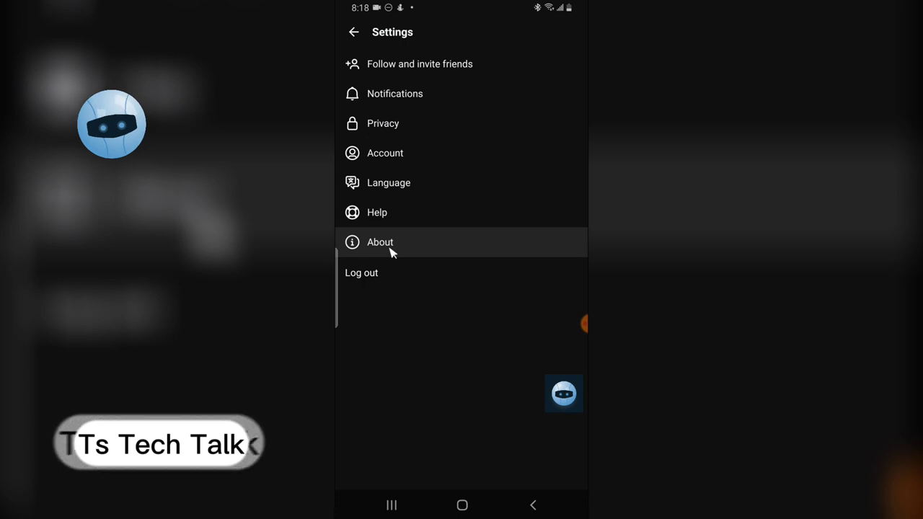
click(390, 249)
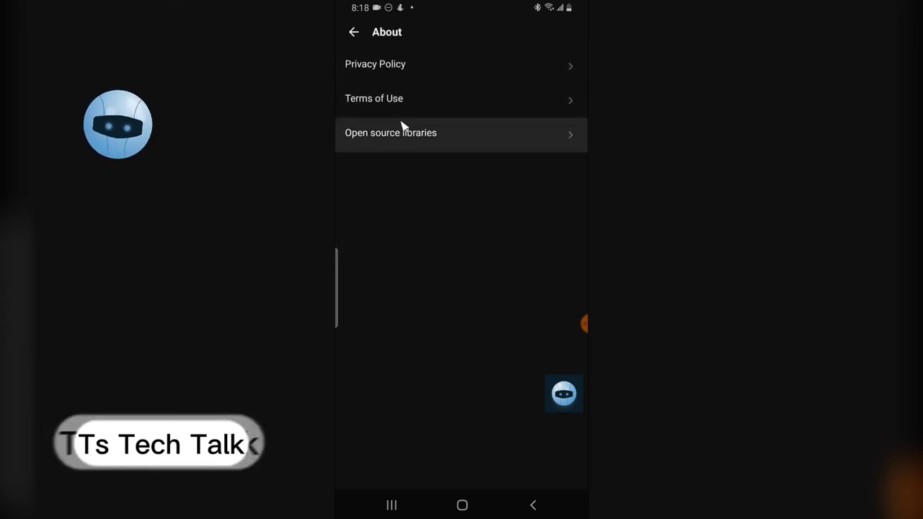
click(354, 34)
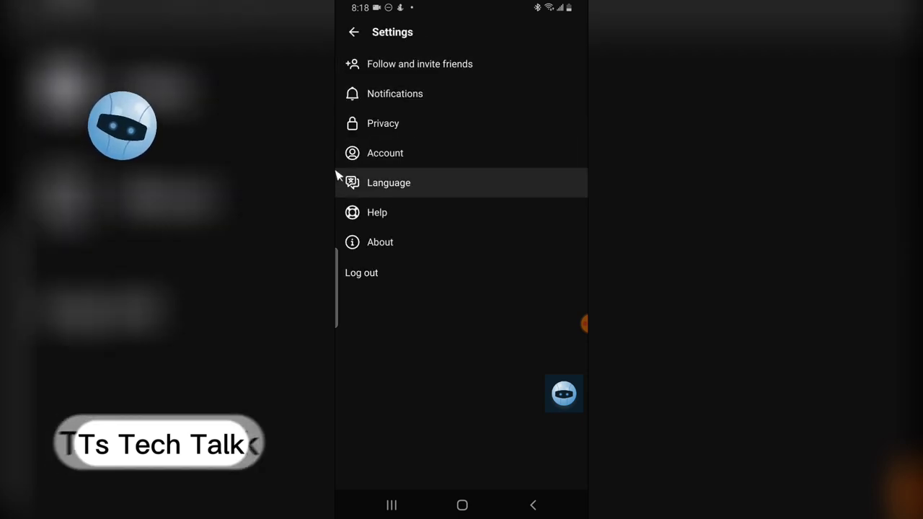
click(355, 34)
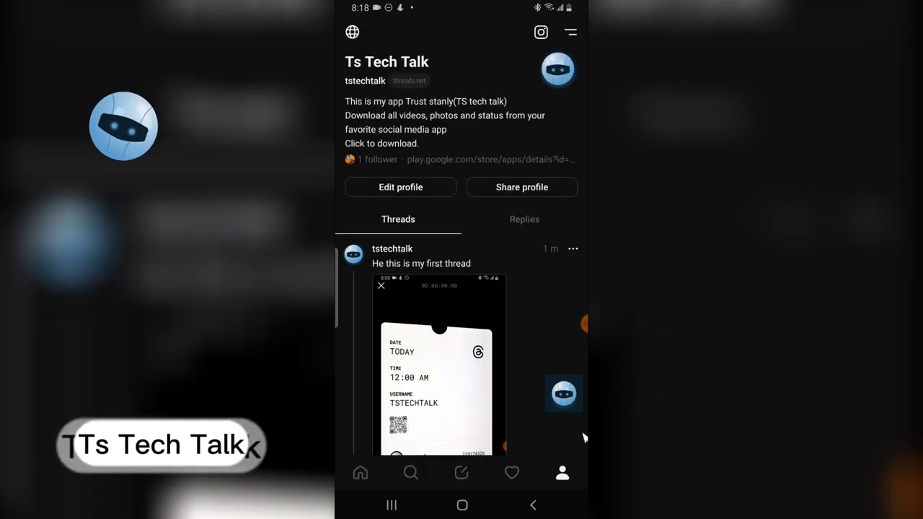
click(360, 475)
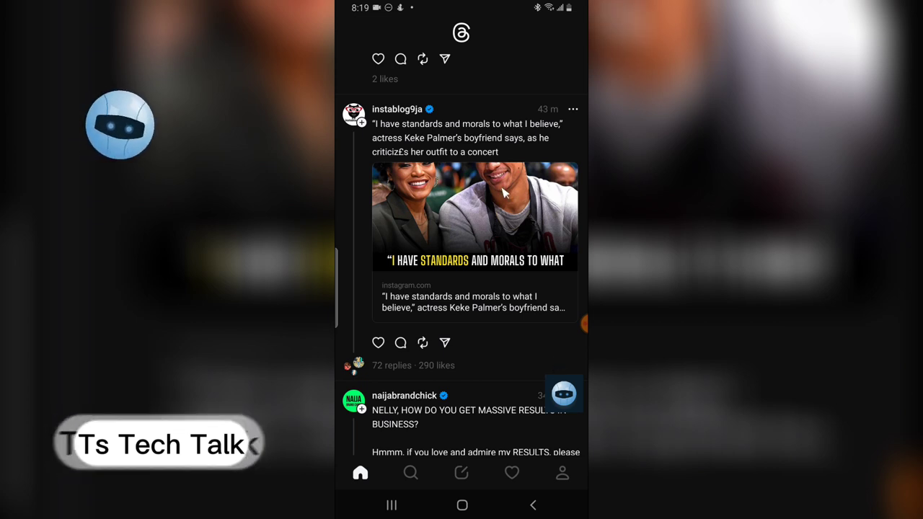
- Browse the home feed, opening and dismissing a post's repost options without reposting
scroll(502, 180, up, 5)
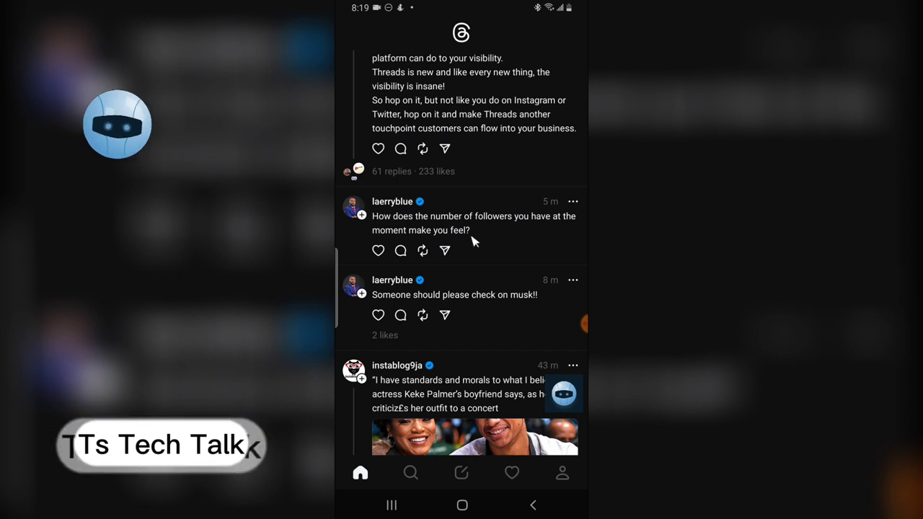
click(424, 253)
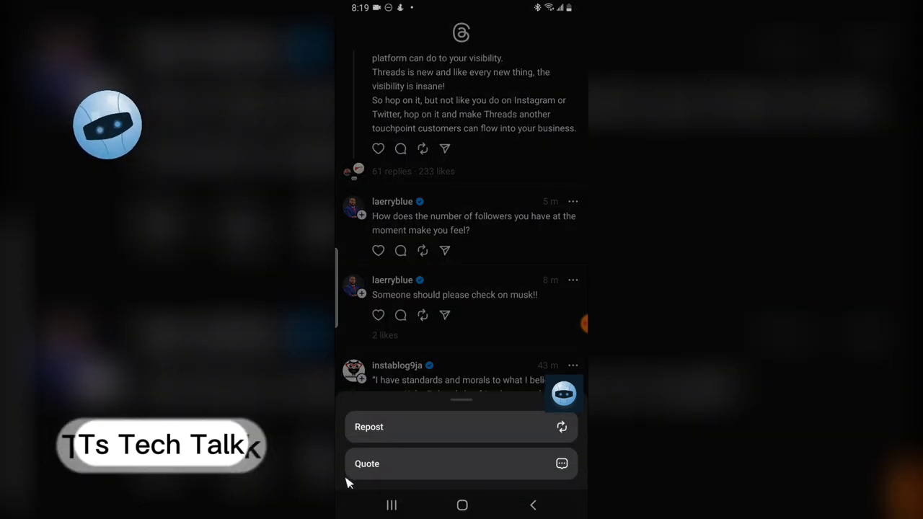
click(505, 319)
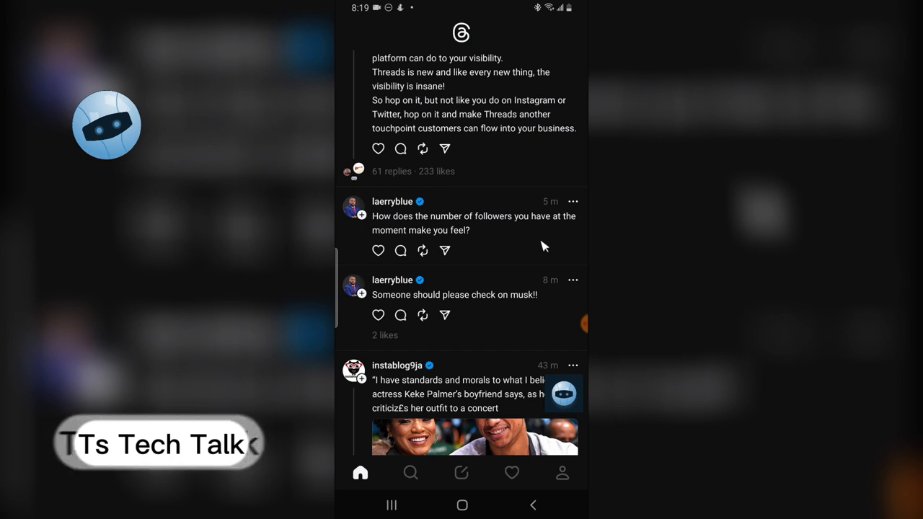
scroll(556, 249, up, 2)
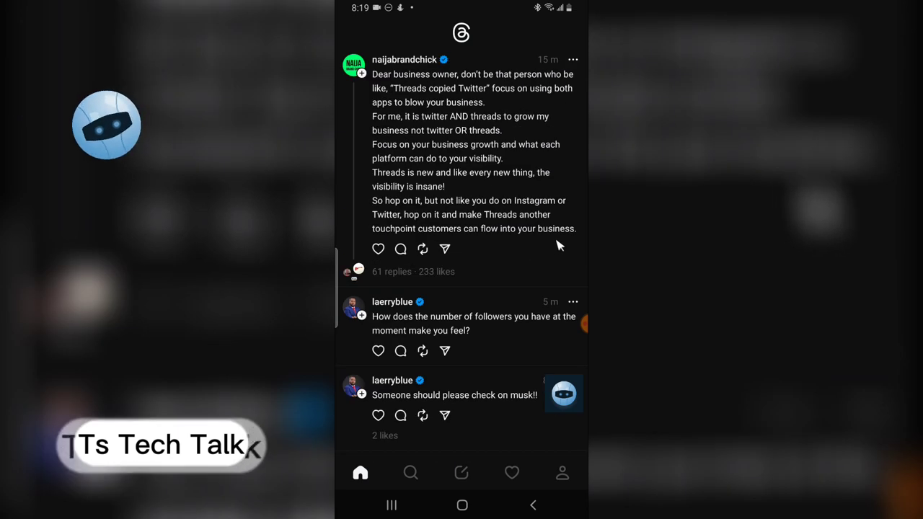